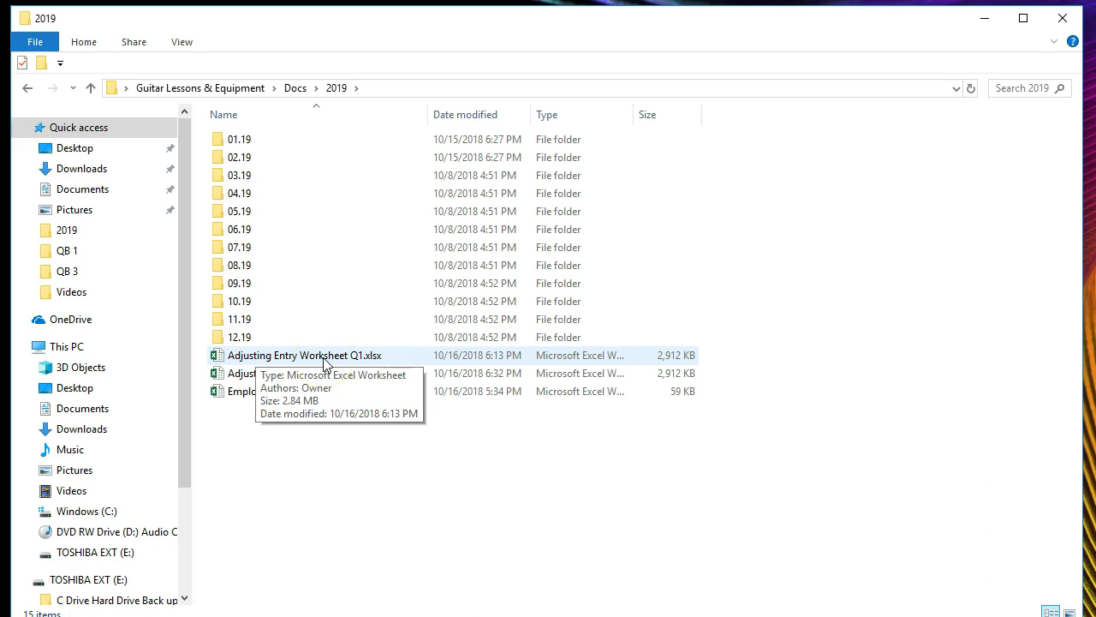
Step: Open the workbook Adjusting Entry Worksheet Q1.xlsx and select the Furniture and Equipment beginning balance
double_click(323, 356)
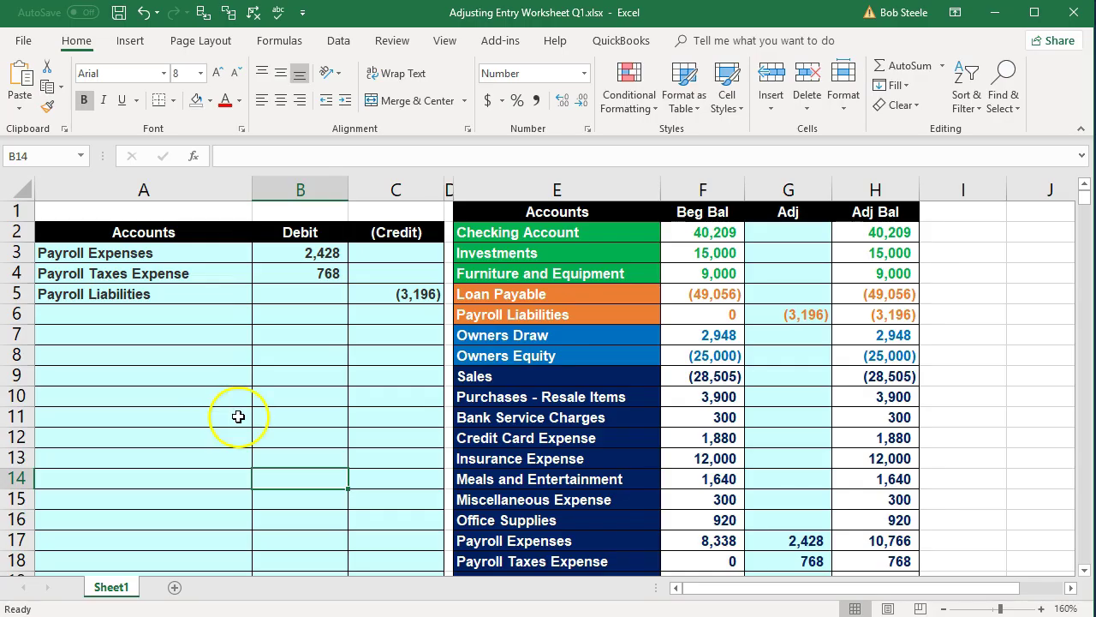
click(698, 273)
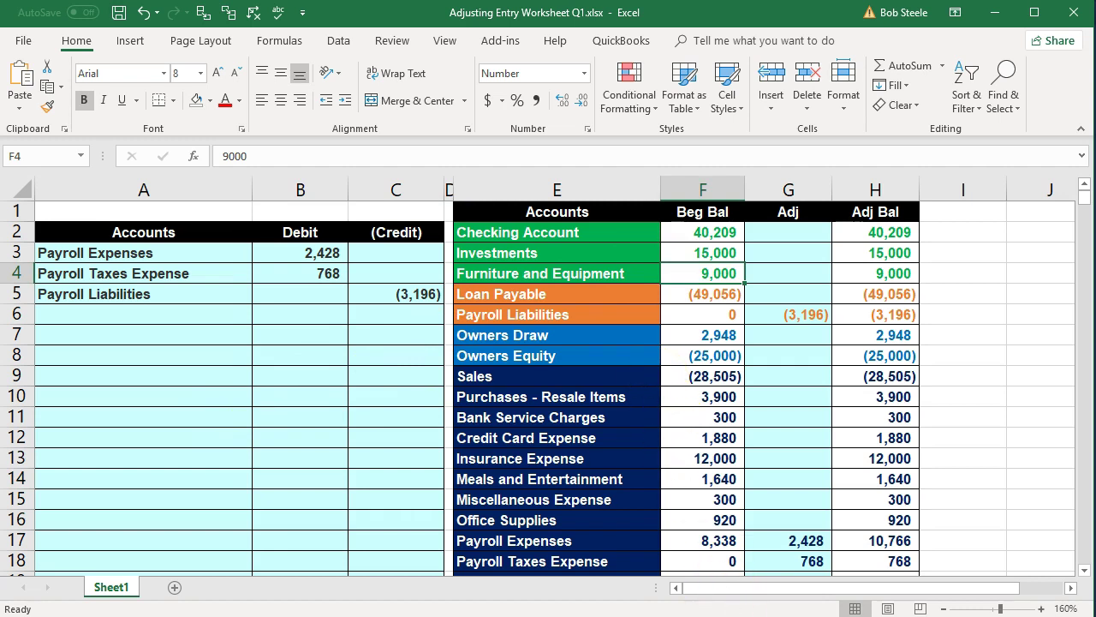
Step: Switch to QuickBooks and open the Trial Balance report from the accountant and tax reports
click(738, 614)
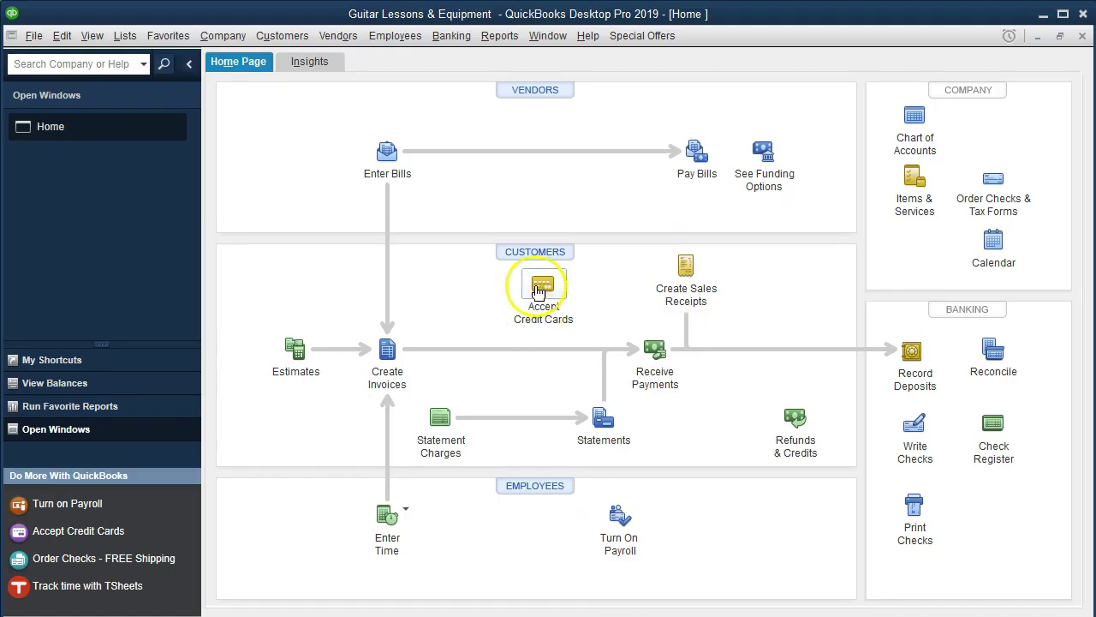
click(506, 35)
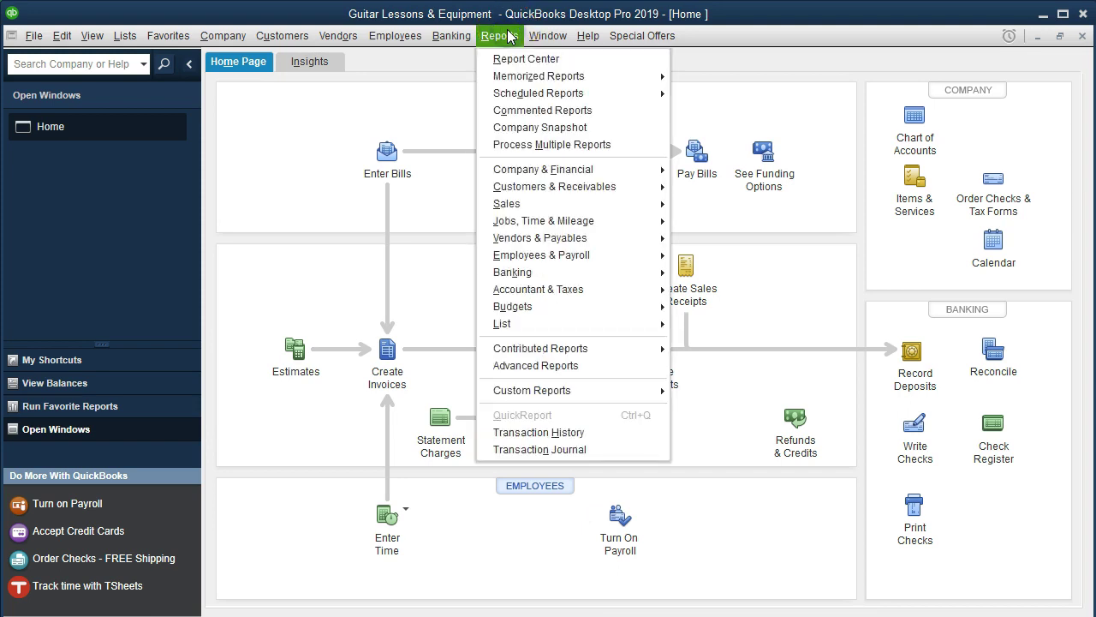
mouse_move(555, 289)
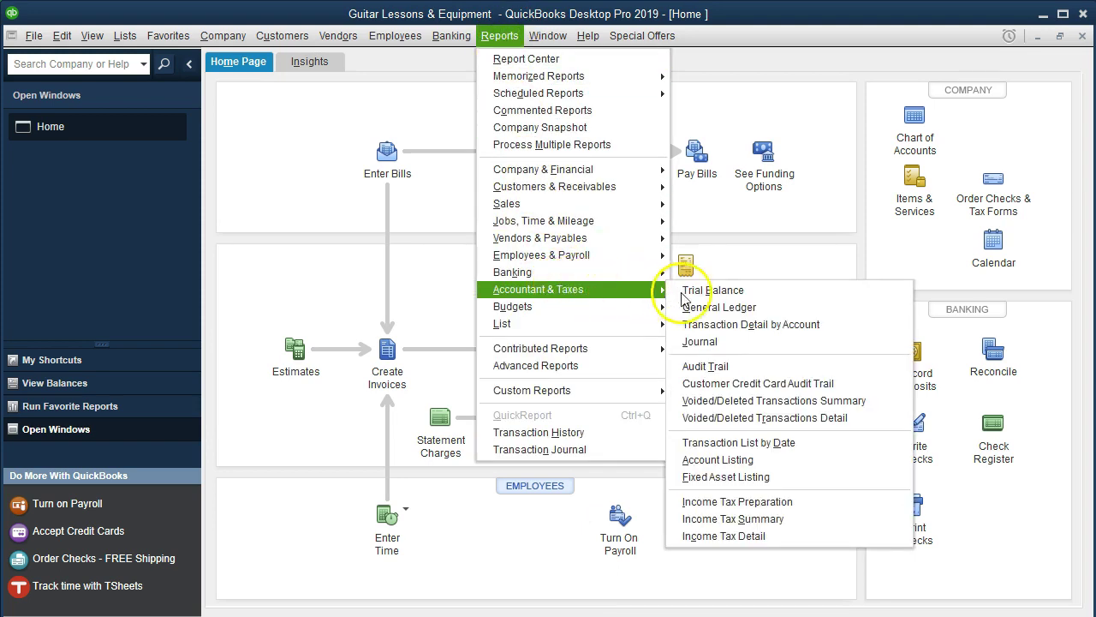
click(685, 292)
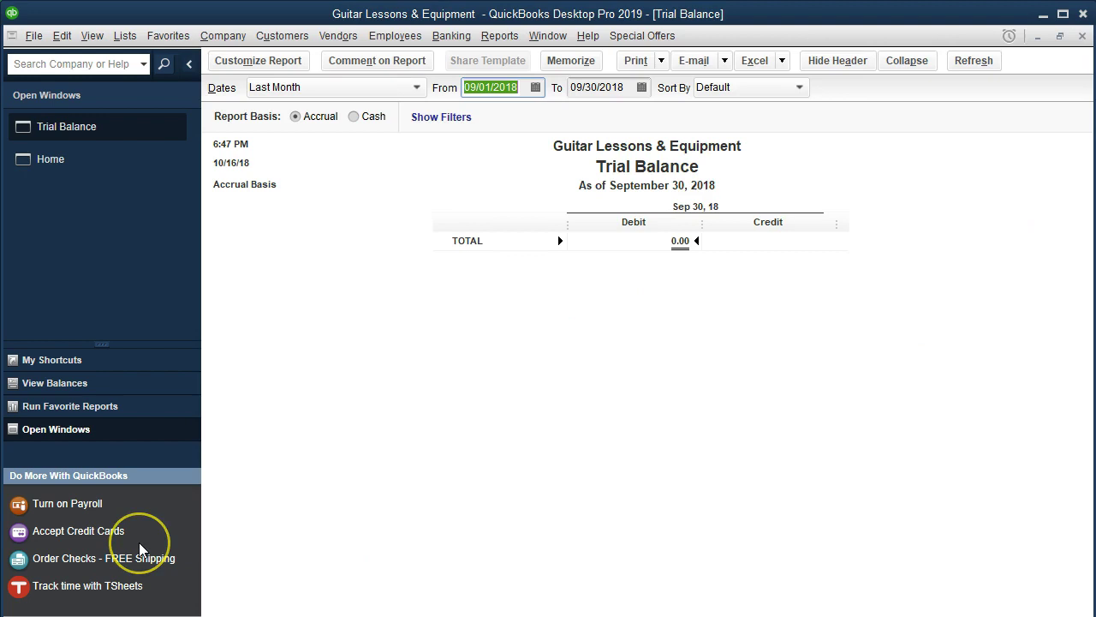
Step: Set the Trial Balance date range from 01/01/2019 to 12/31/2019
text(01/01/20)
text(19)
key(Tab)
text(12/31/2019)
key(Tab)
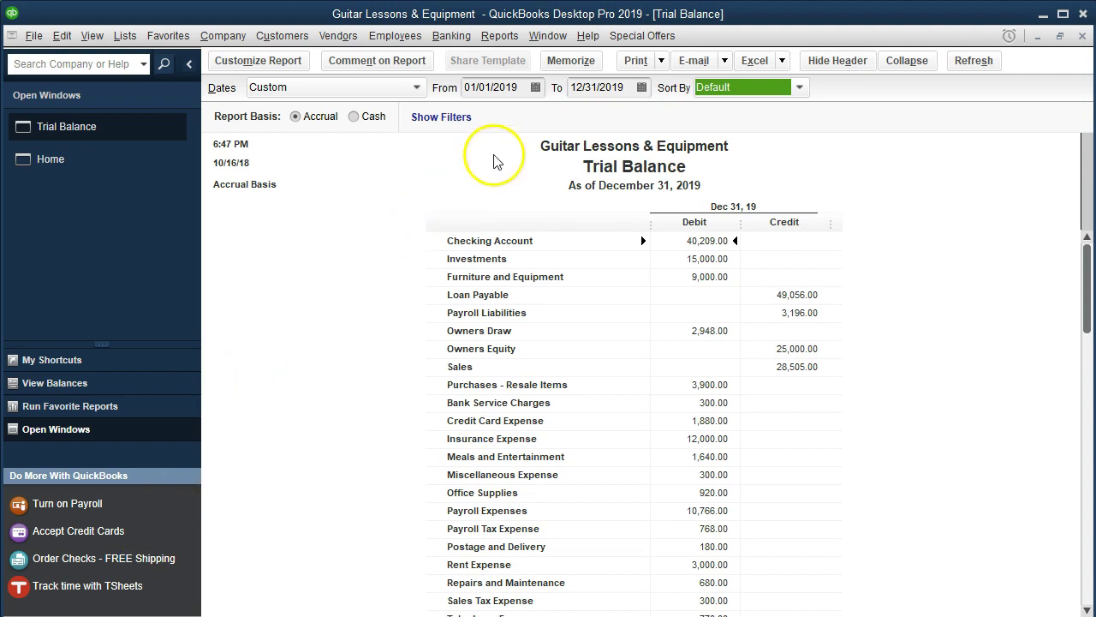
Step: Drill into the Furniture and Equipment balance on the Trial Balance to inspect its transactions
click(685, 281)
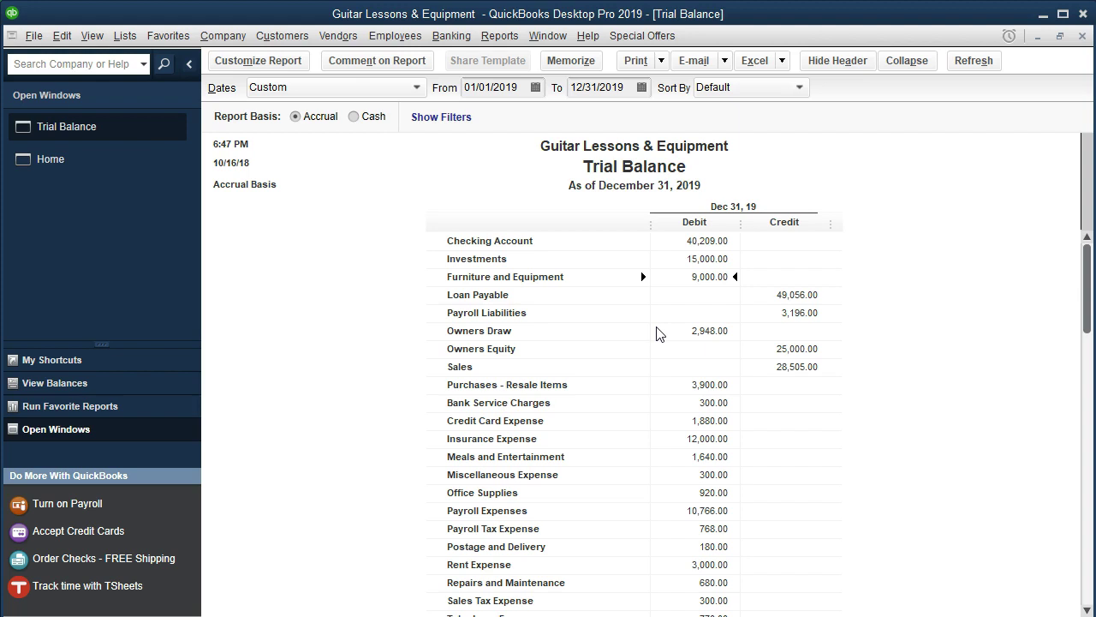
double_click(664, 277)
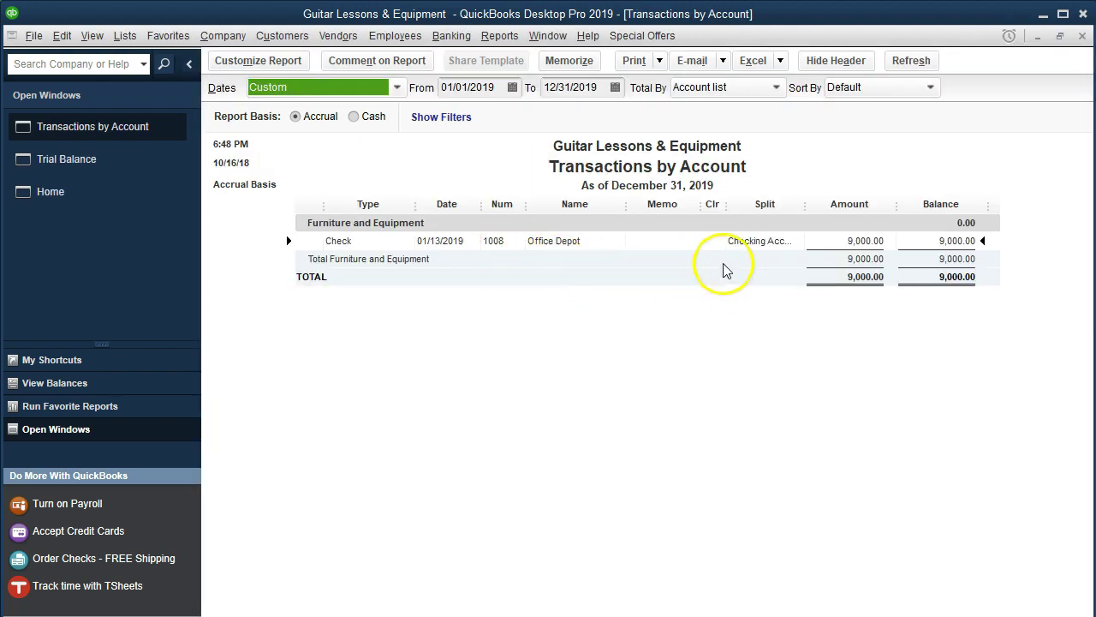
double_click(824, 251)
Step: Switch to the 214 Equipment Adjusting Entry presentation, review the equipment's cost, paid and financed amounts, and minimize it
mouse_move(651, 615)
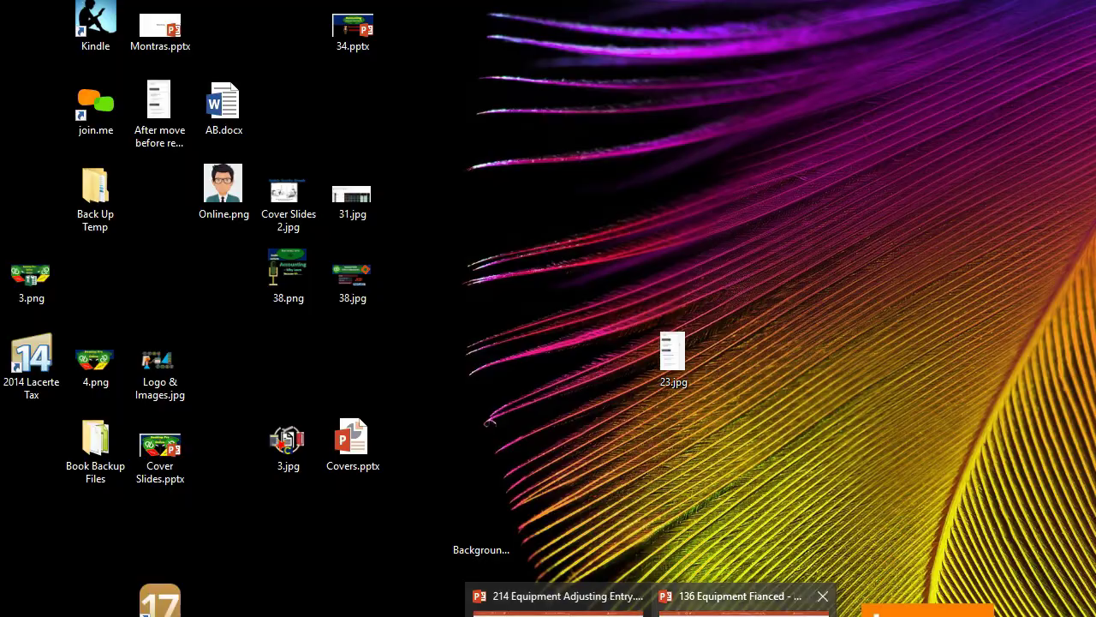
click(545, 596)
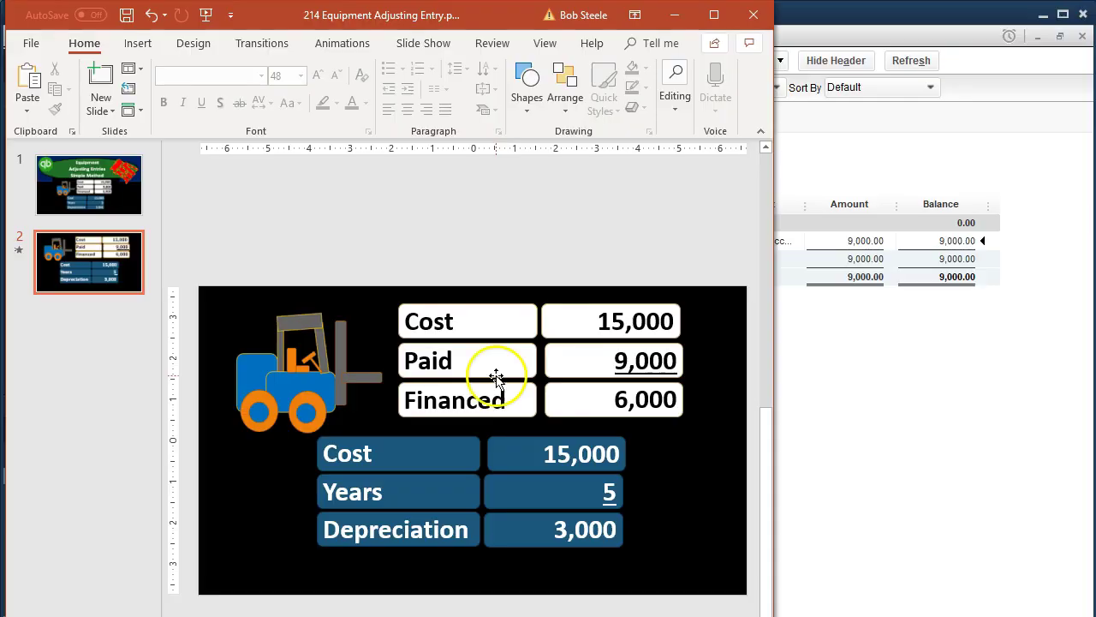
click(570, 323)
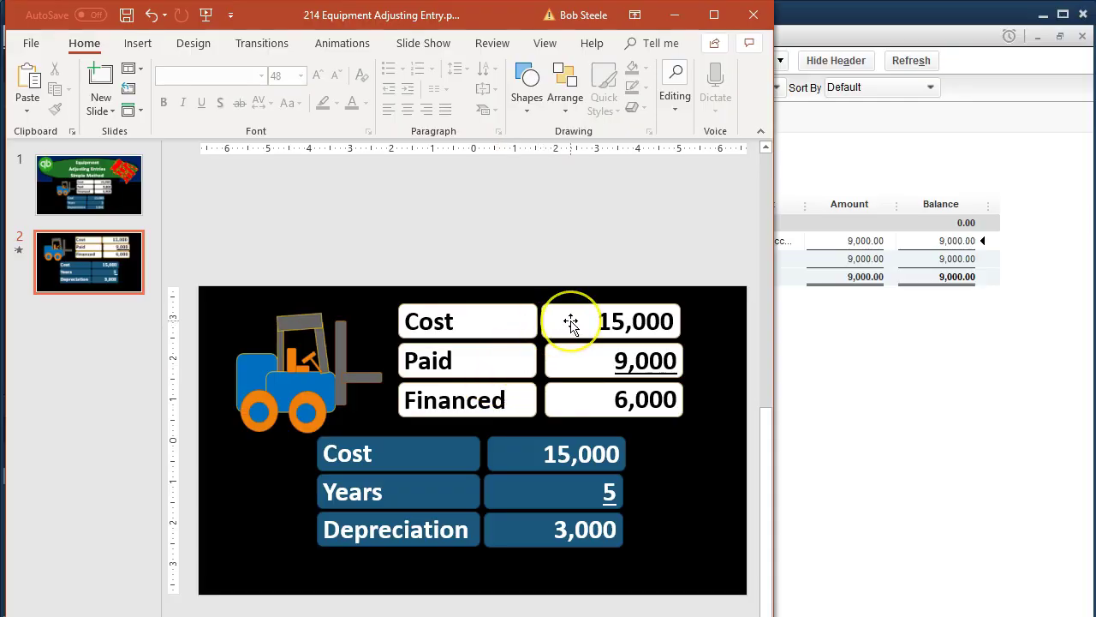
click(576, 356)
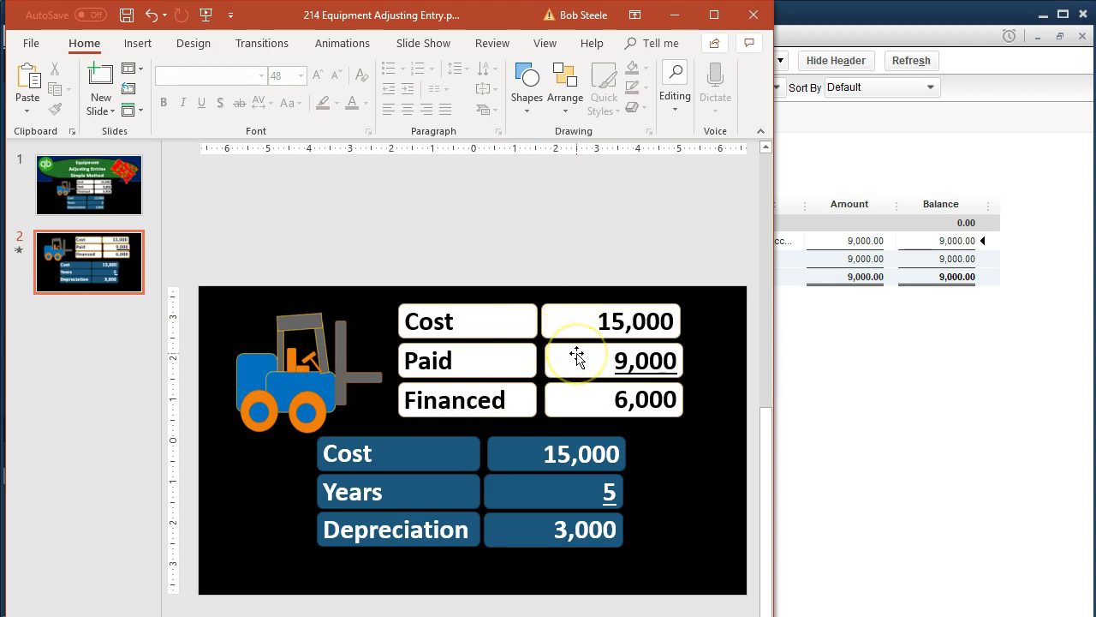
click(573, 399)
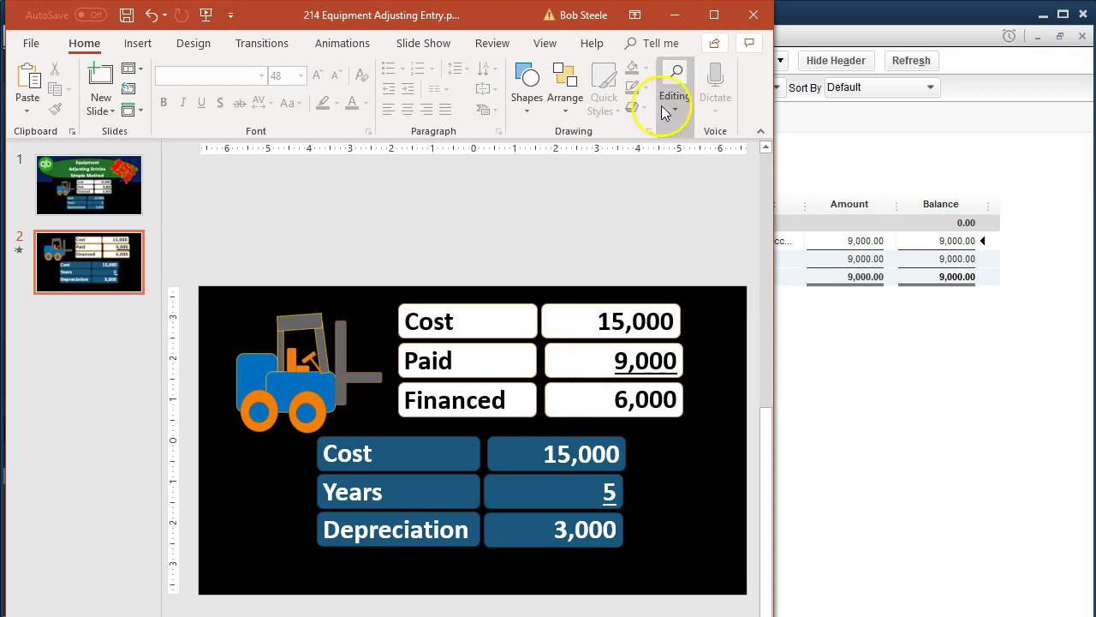
click(675, 26)
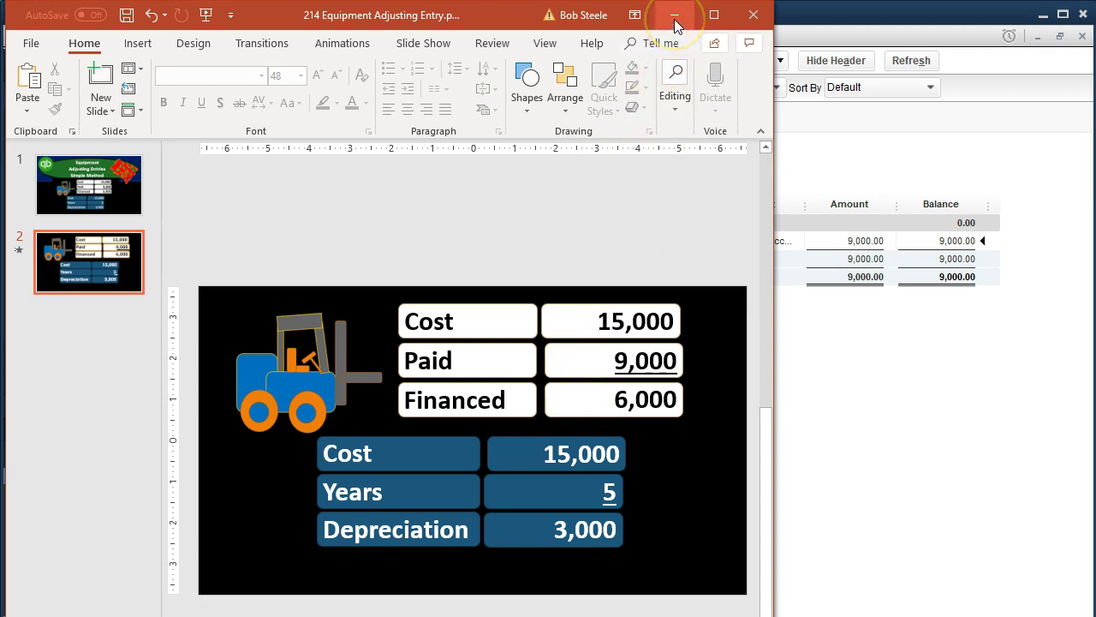
click(675, 27)
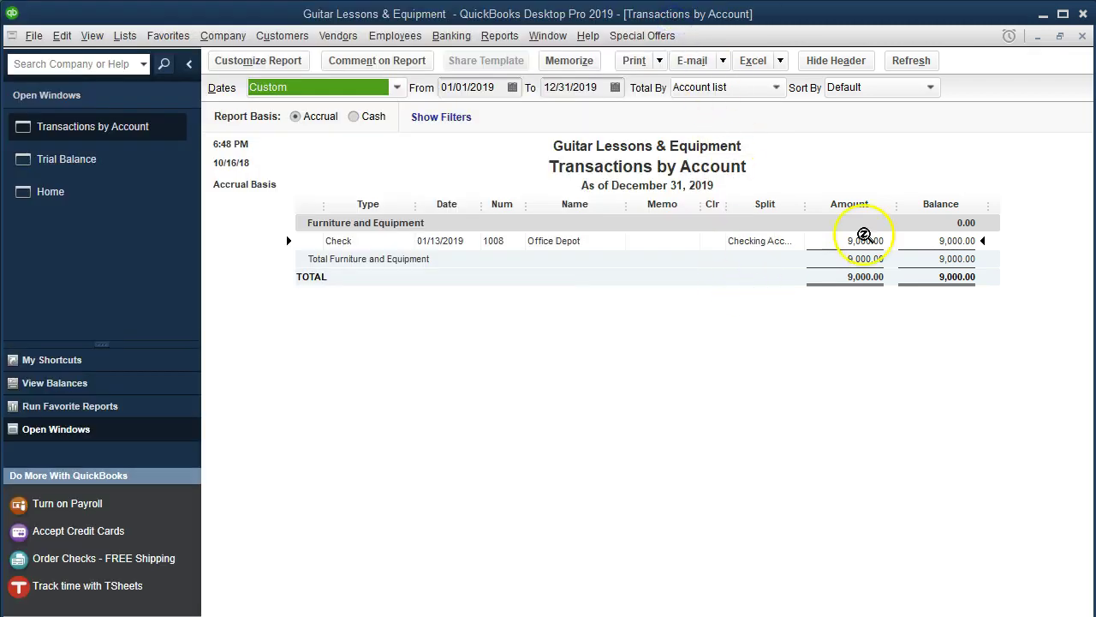
Step: Close the Transactions by Account report and switch back to Excel at the Furniture and Equipment beginning balance
click(1083, 36)
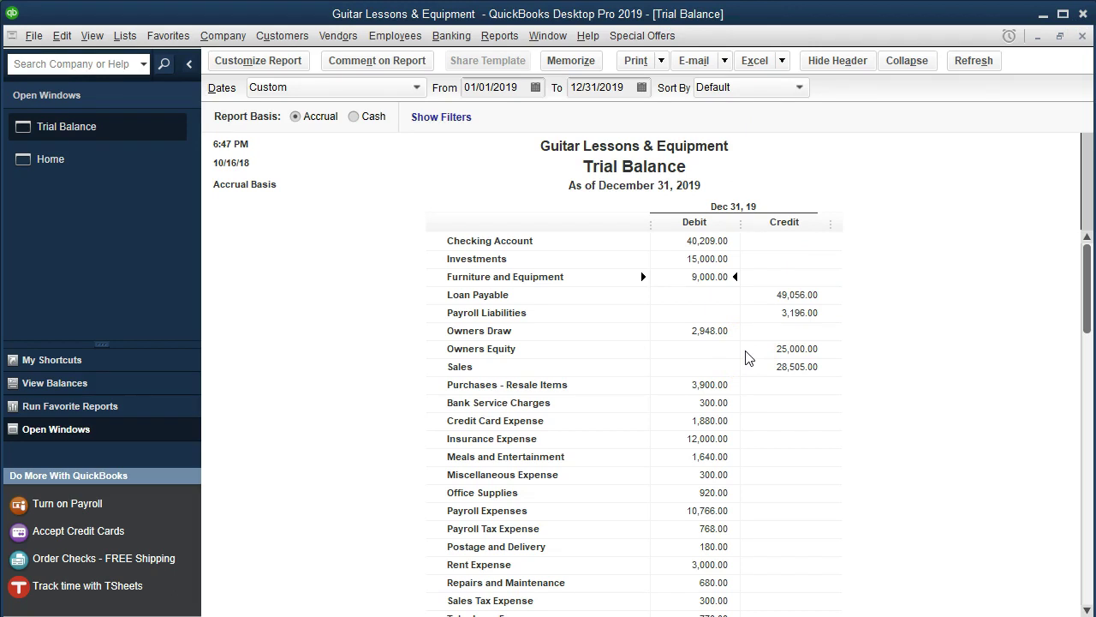
click(552, 615)
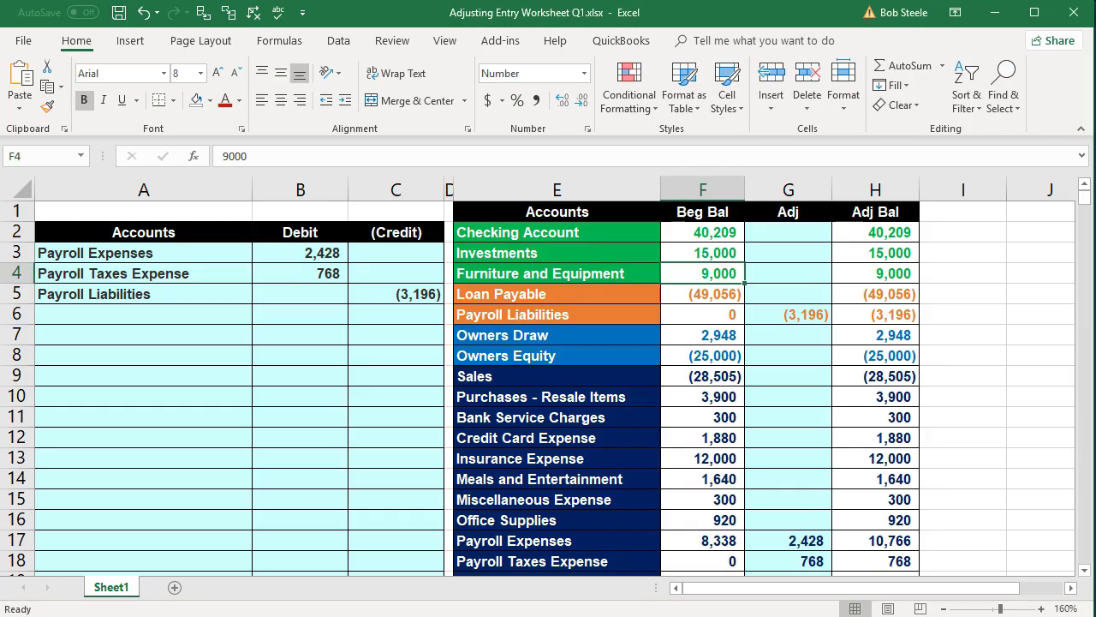
click(297, 396)
click(701, 273)
Step: Copy the Furniture and Equipment account name from the trial balance and paste only its value into A7
click(582, 275)
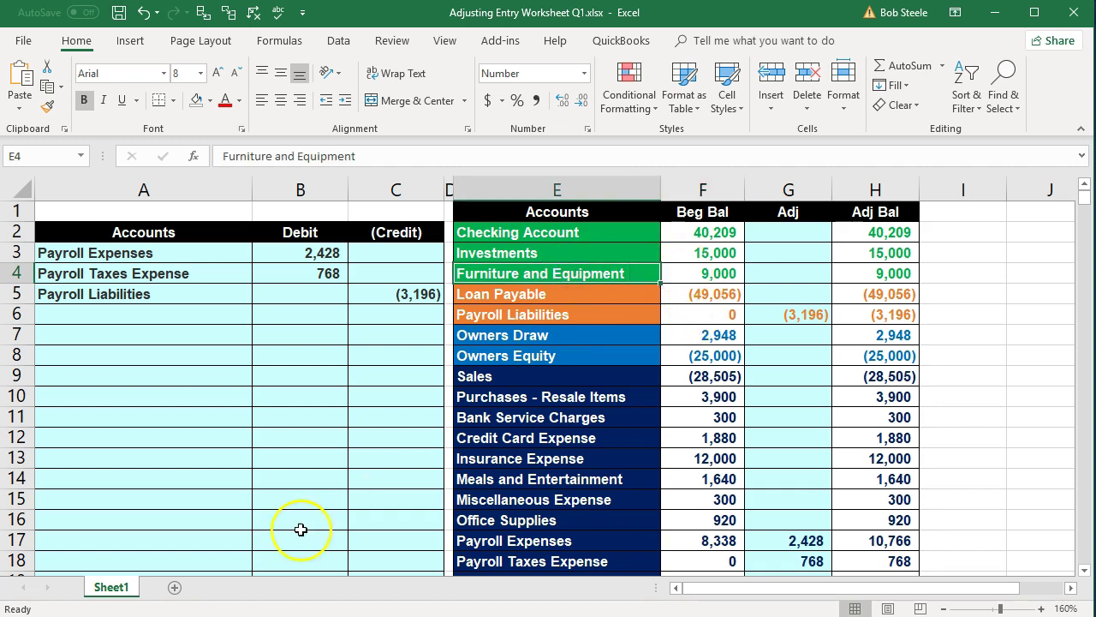
right_click(594, 274)
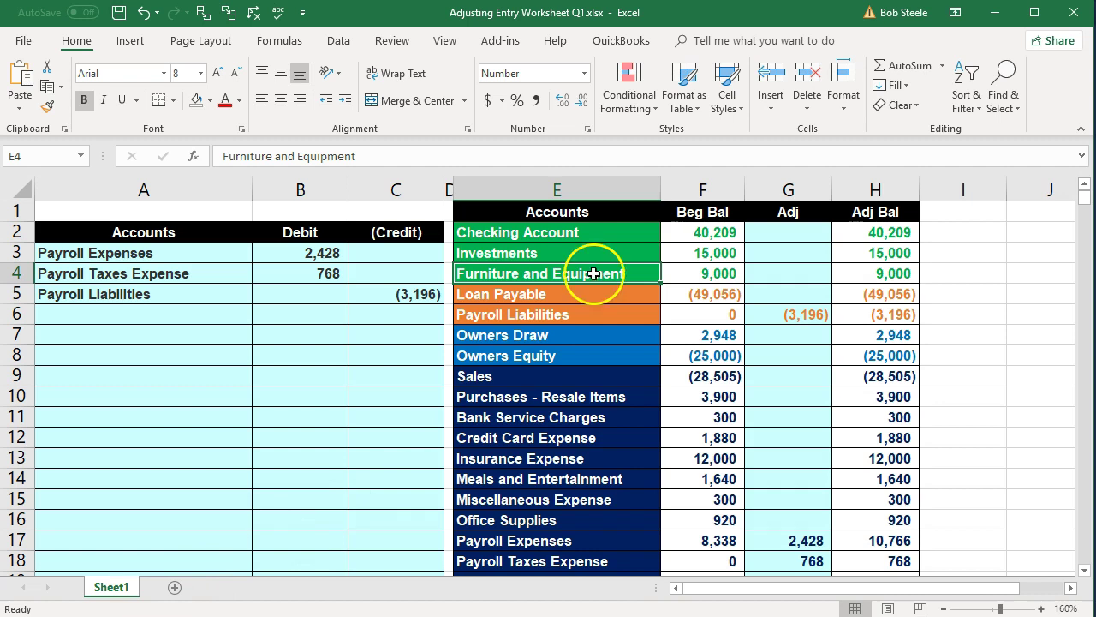
click(641, 303)
click(140, 348)
click(138, 337)
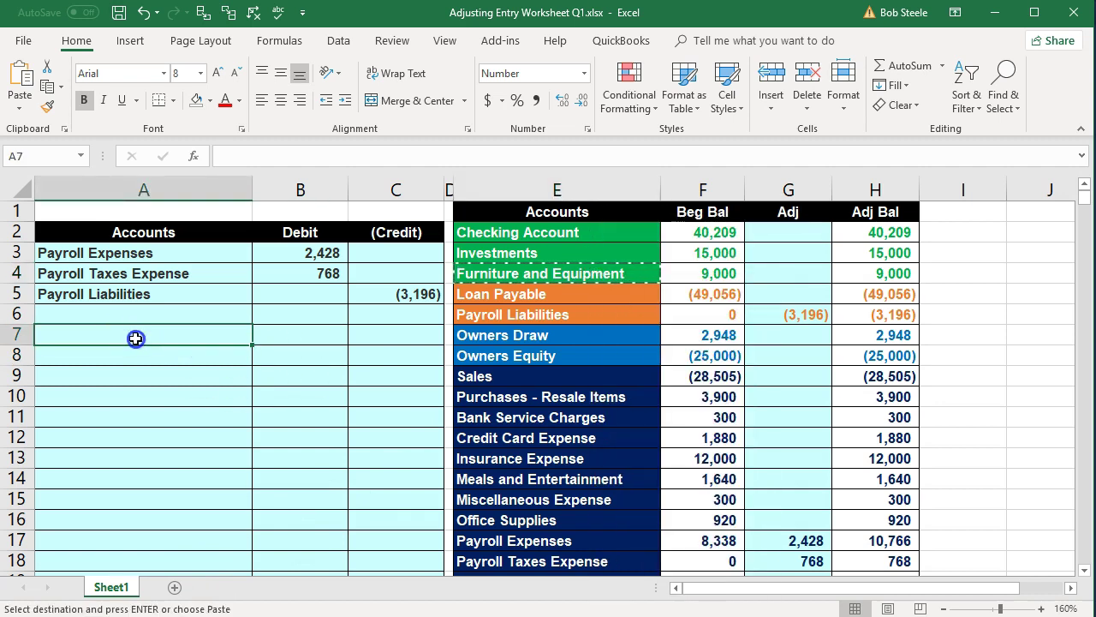
right_click(138, 336)
click(198, 416)
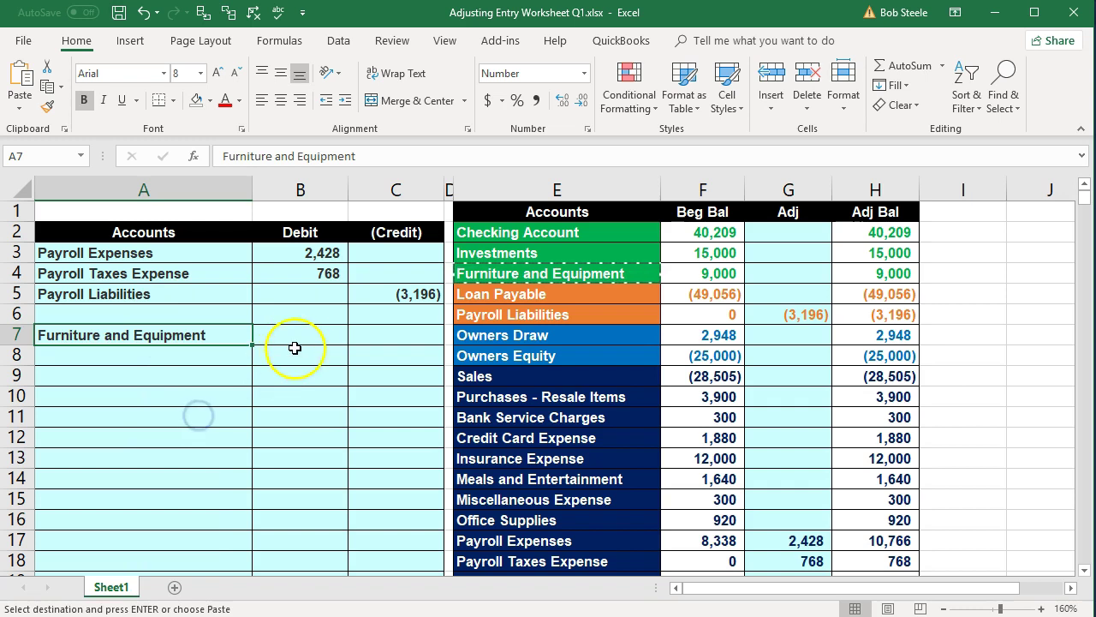
Step: Enter the Furniture and Equipment debit in B7 as =15000-9000
click(296, 334)
text(=15000-9)
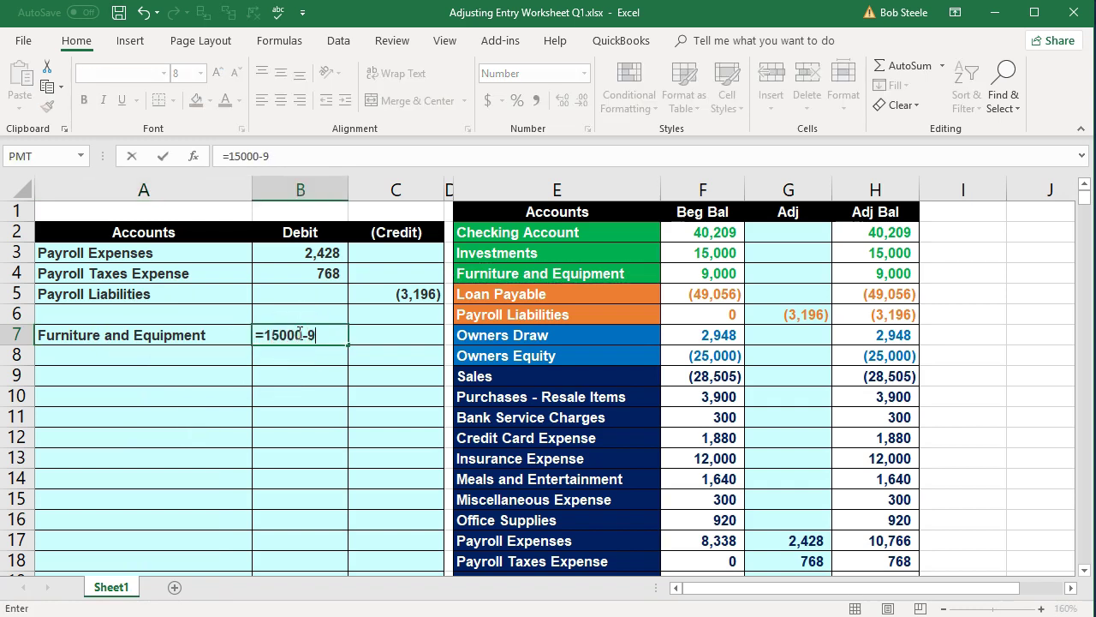
text(000)
key(Return)
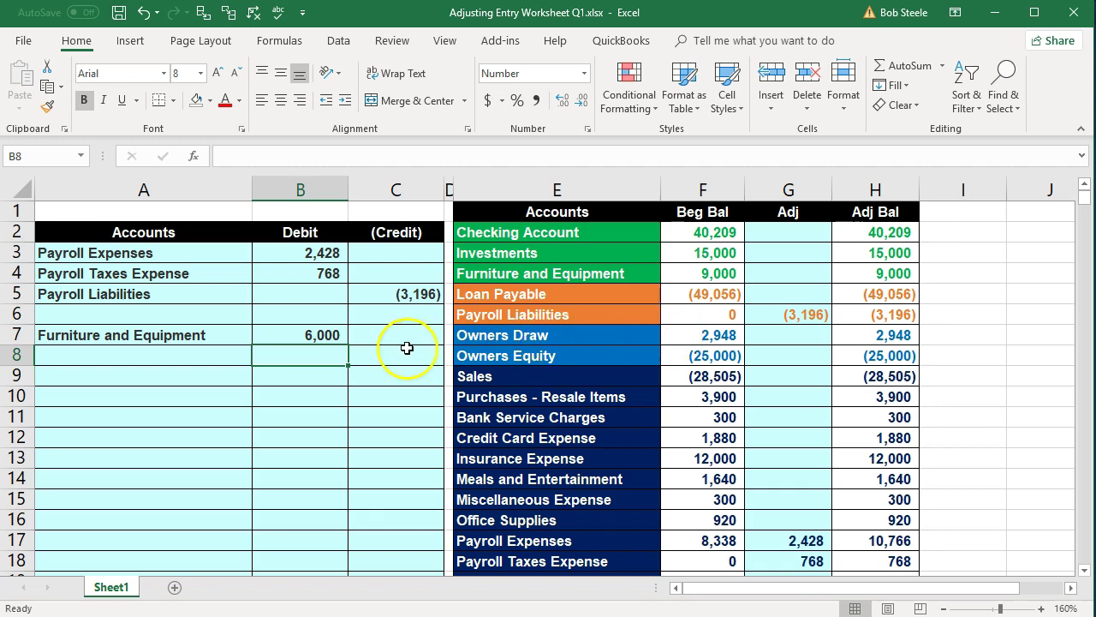
Step: Copy the Loan Payable account name from the trial balance and paste only its value into A8
click(513, 295)
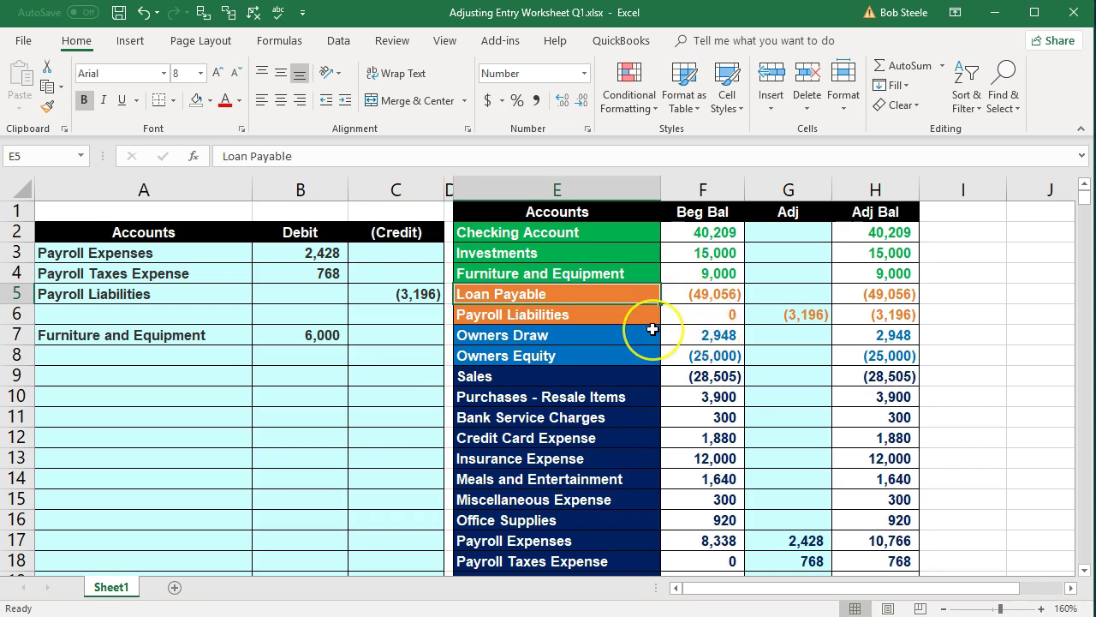
right_click(583, 293)
click(609, 323)
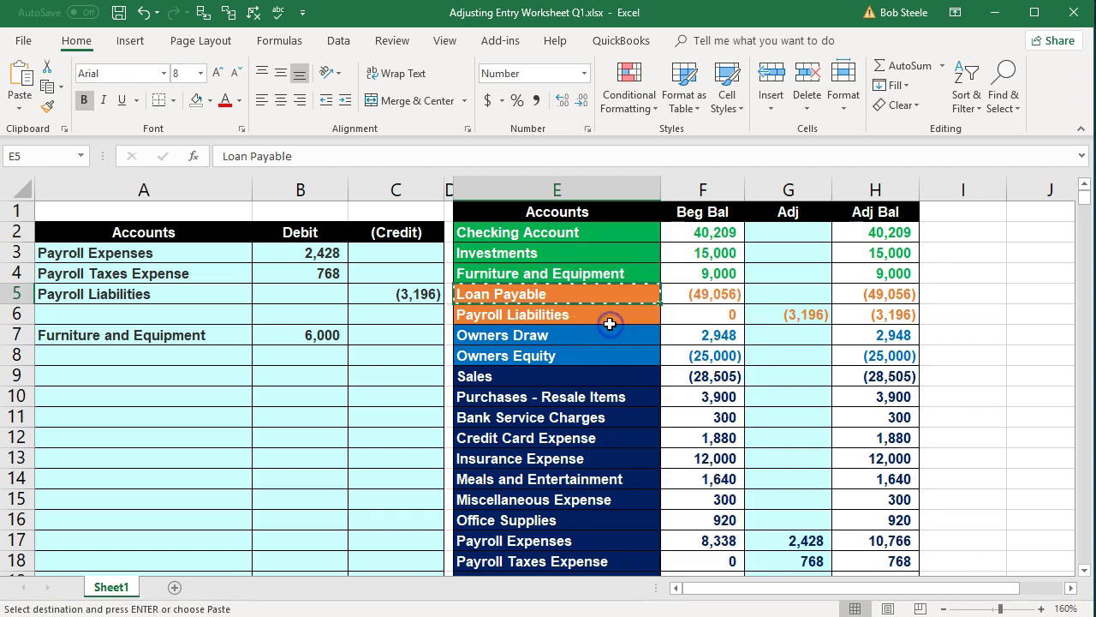
click(170, 359)
right_click(169, 360)
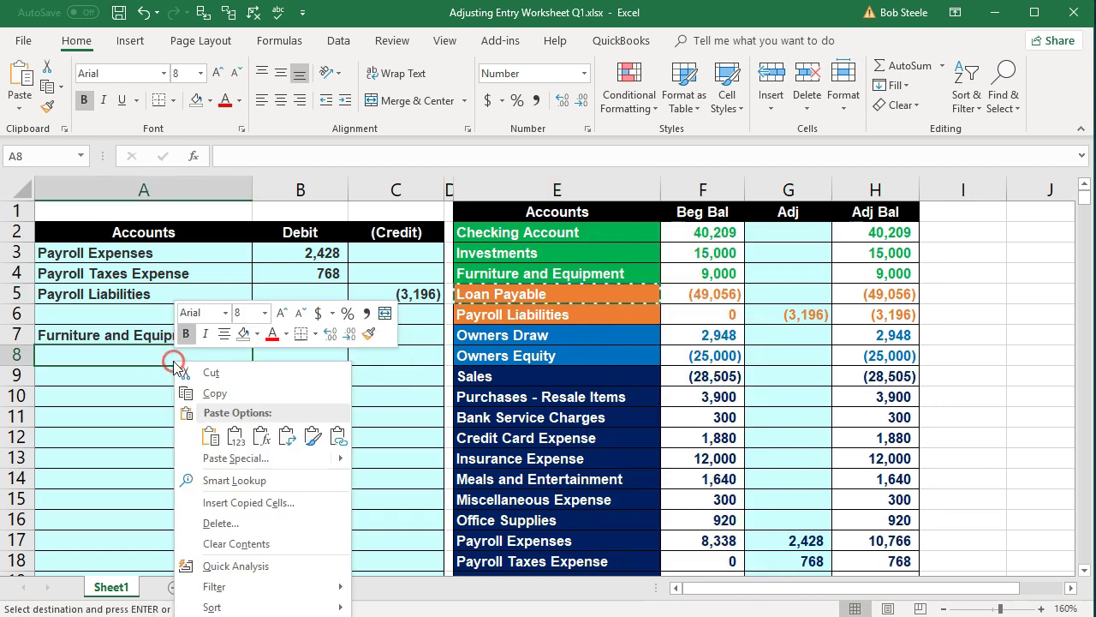
click(231, 435)
Step: Enter the Loan Payable credit in C8 as the negative of the debit in B7
click(395, 353)
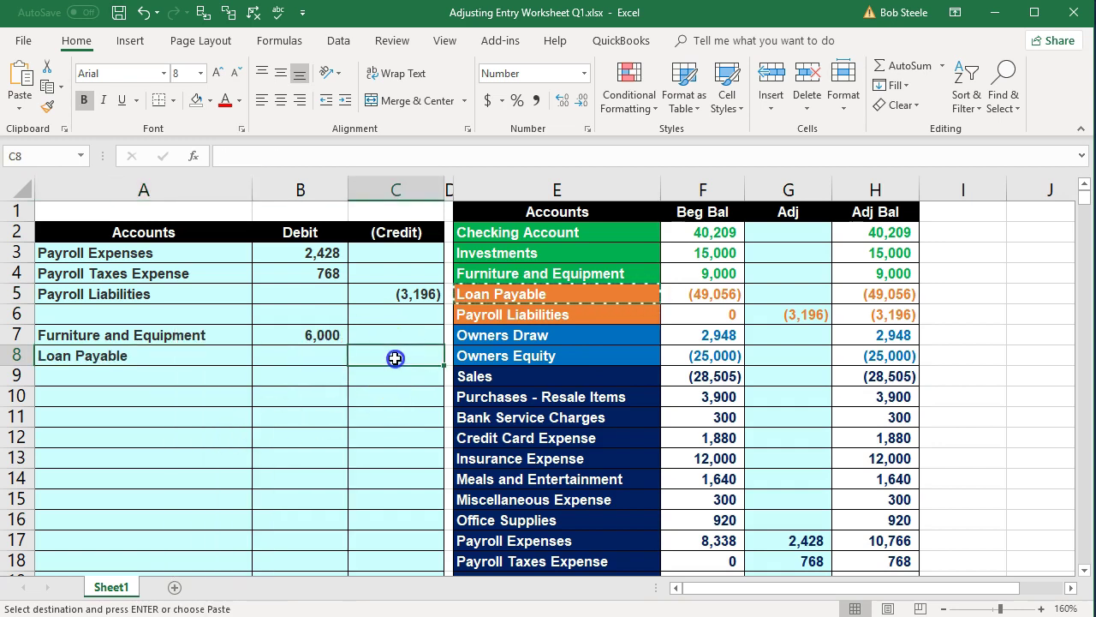
text(=-)
key(Left)
key(Up)
key(Return)
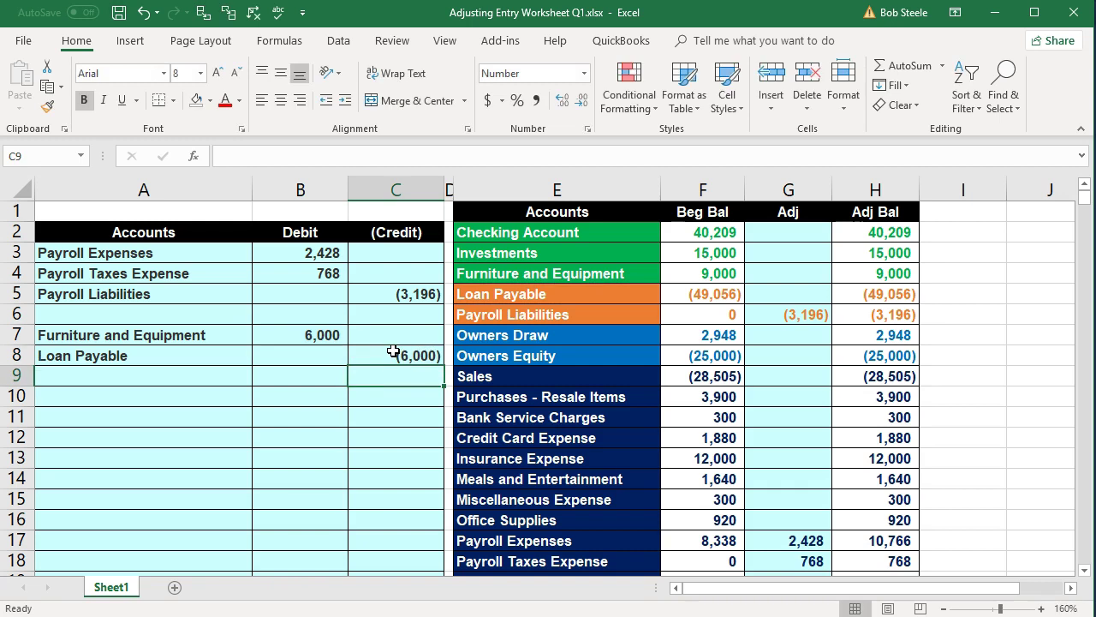
Step: Link the Furniture and Equipment adjustment in G4 to the debit in B7
click(773, 291)
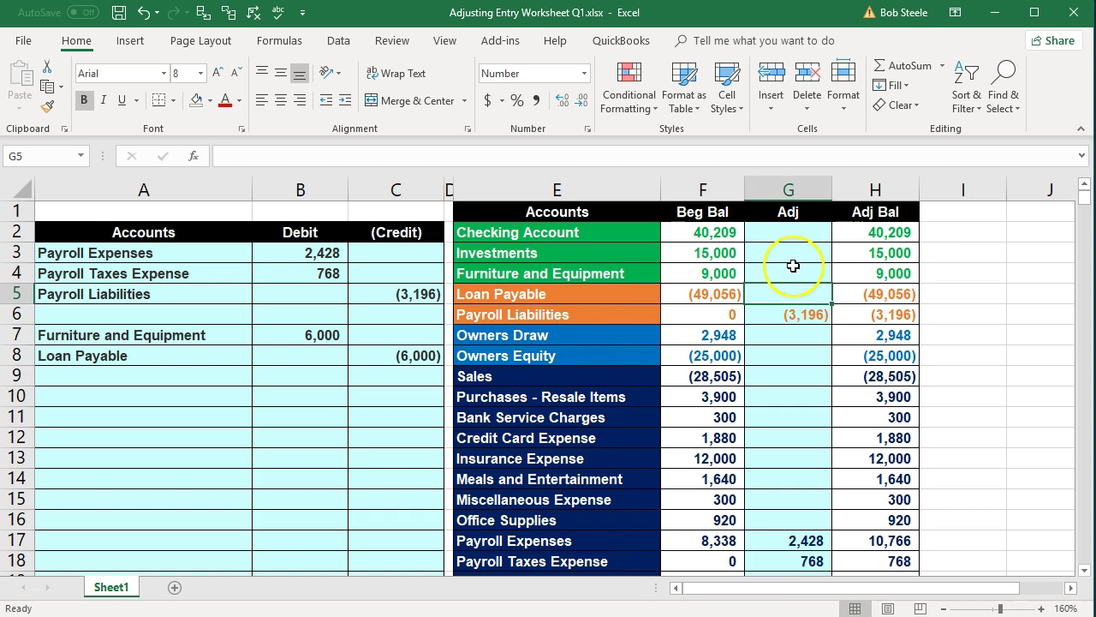
click(793, 270)
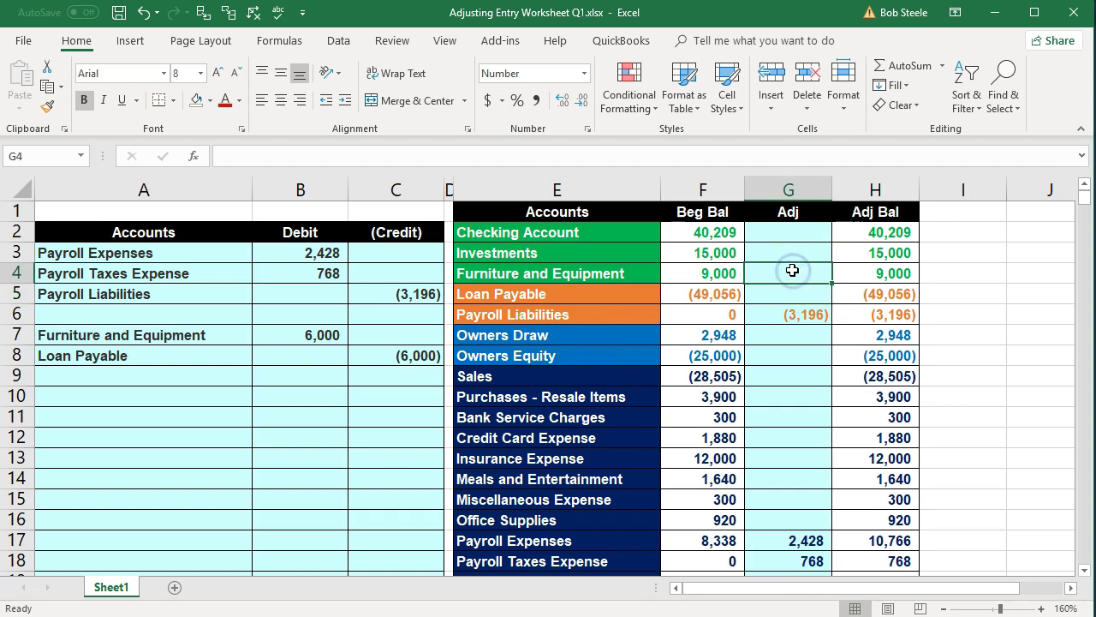
text(=)
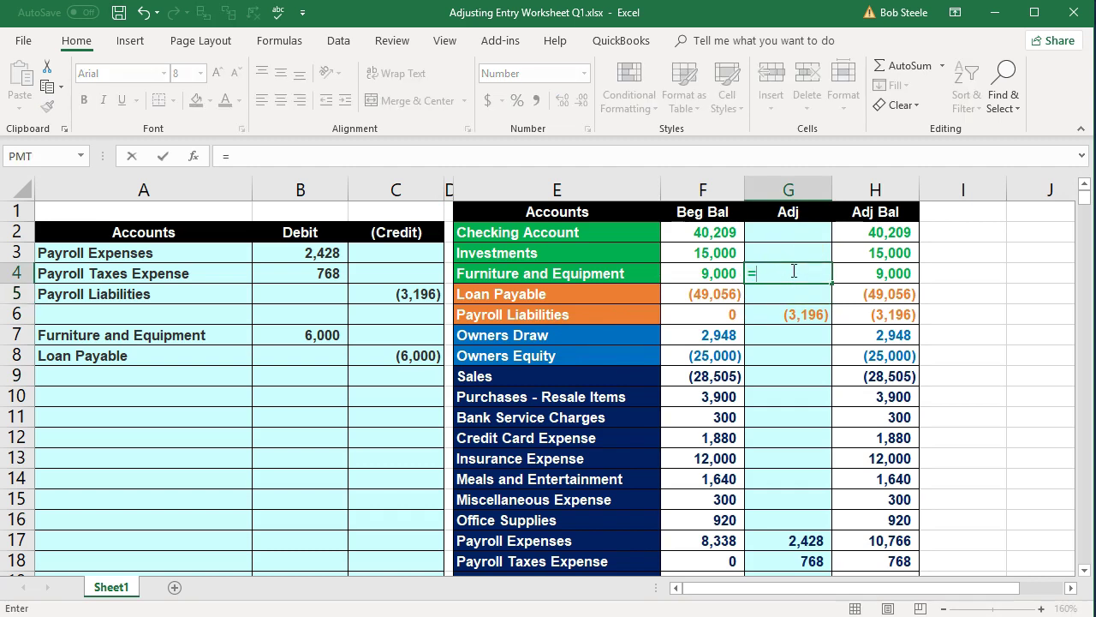
click(318, 335)
key(Return)
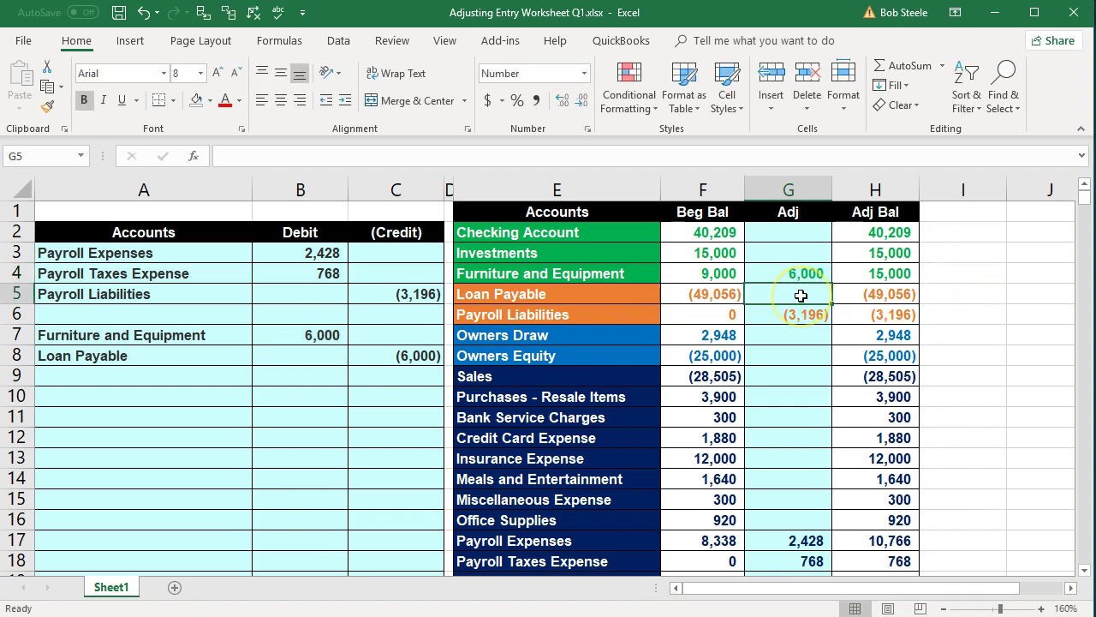
Step: Link the Loan Payable adjustment in G5 to the credit in C8, and check its adjusted balance and the column totals
text(=)
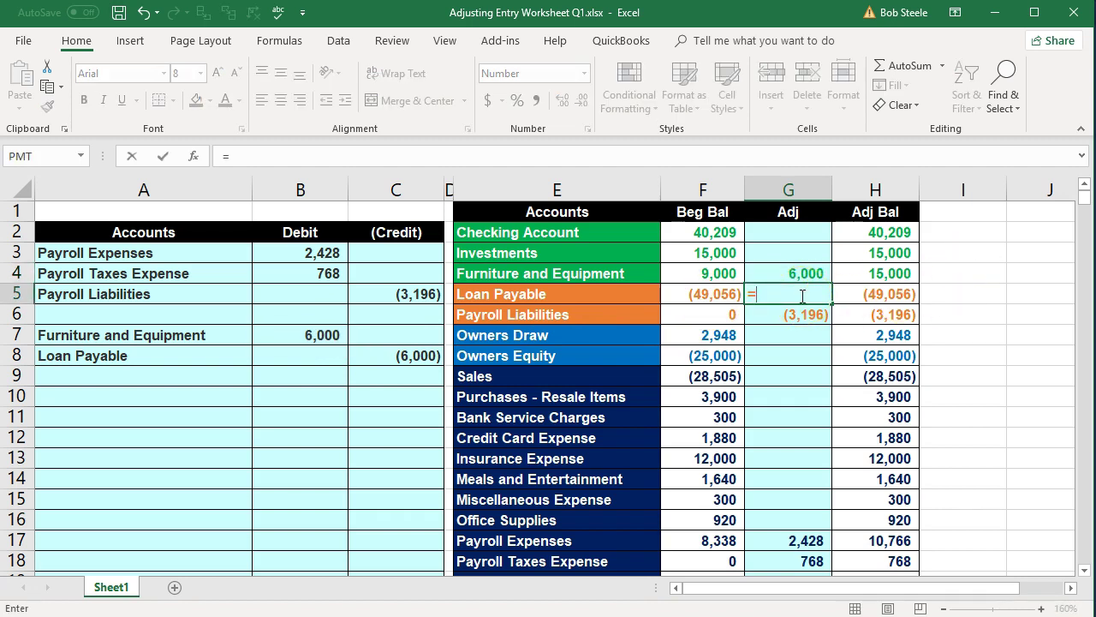
click(409, 355)
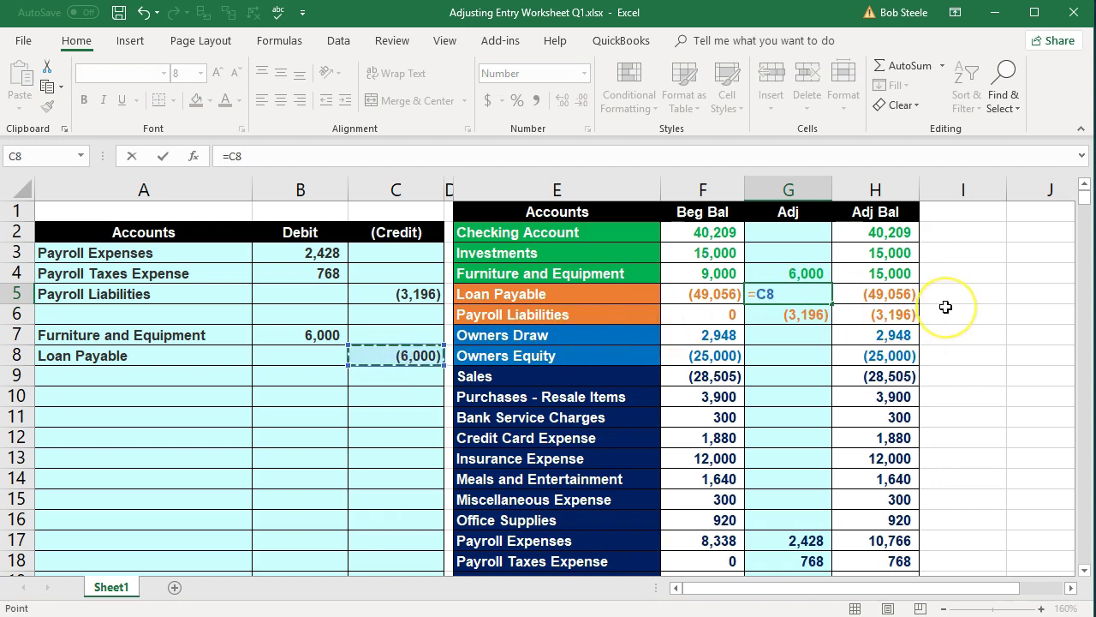
key(Return)
click(906, 293)
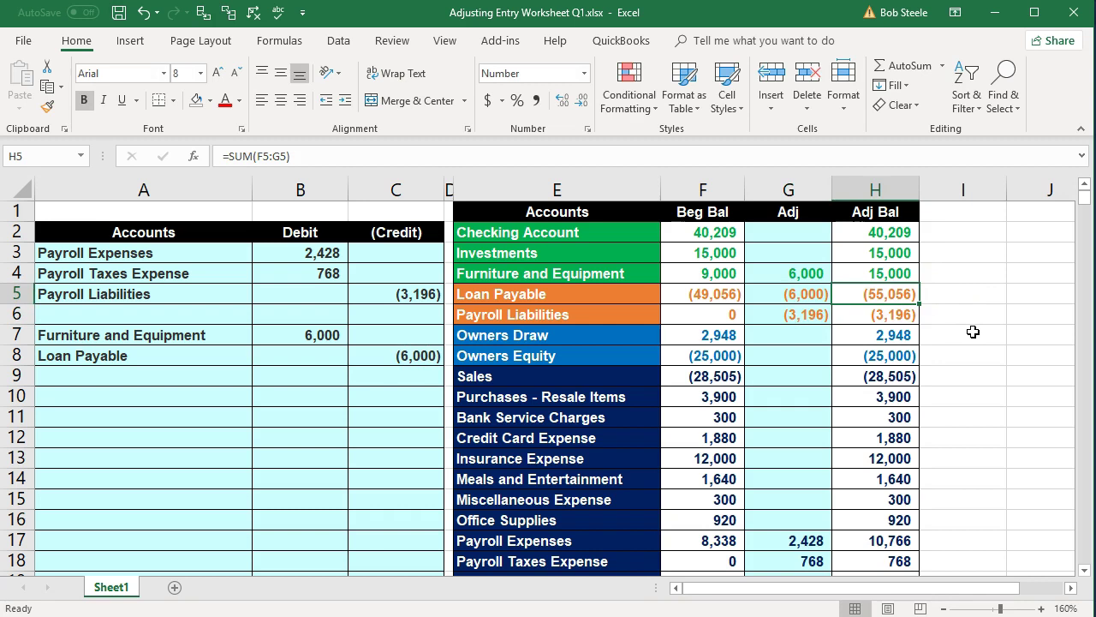
scroll(973, 331, down, 4)
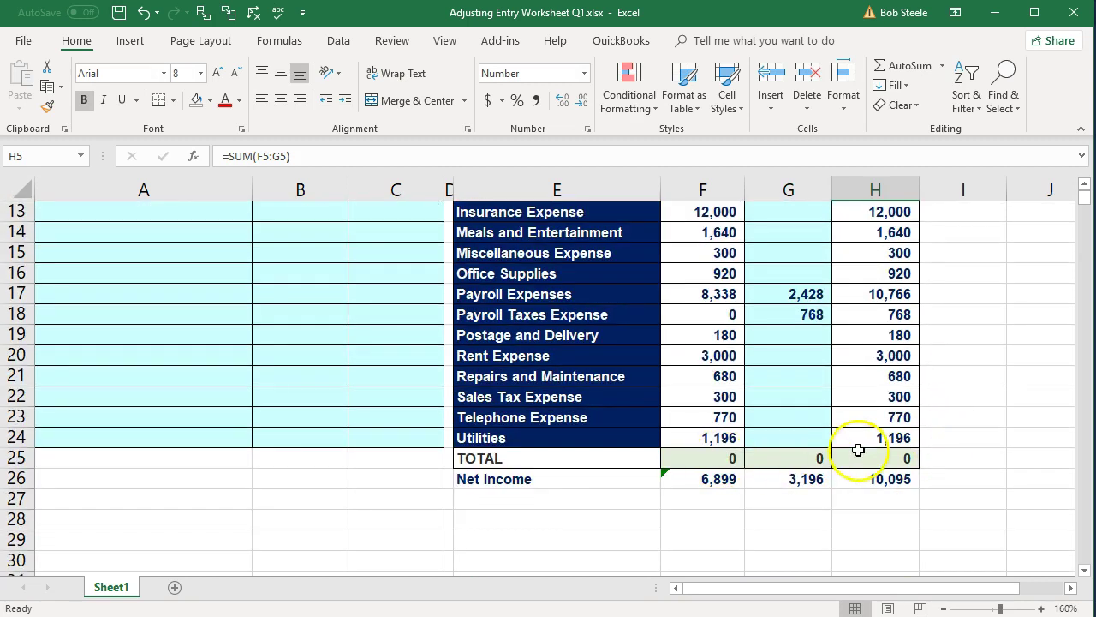
scroll(848, 463, up, 4)
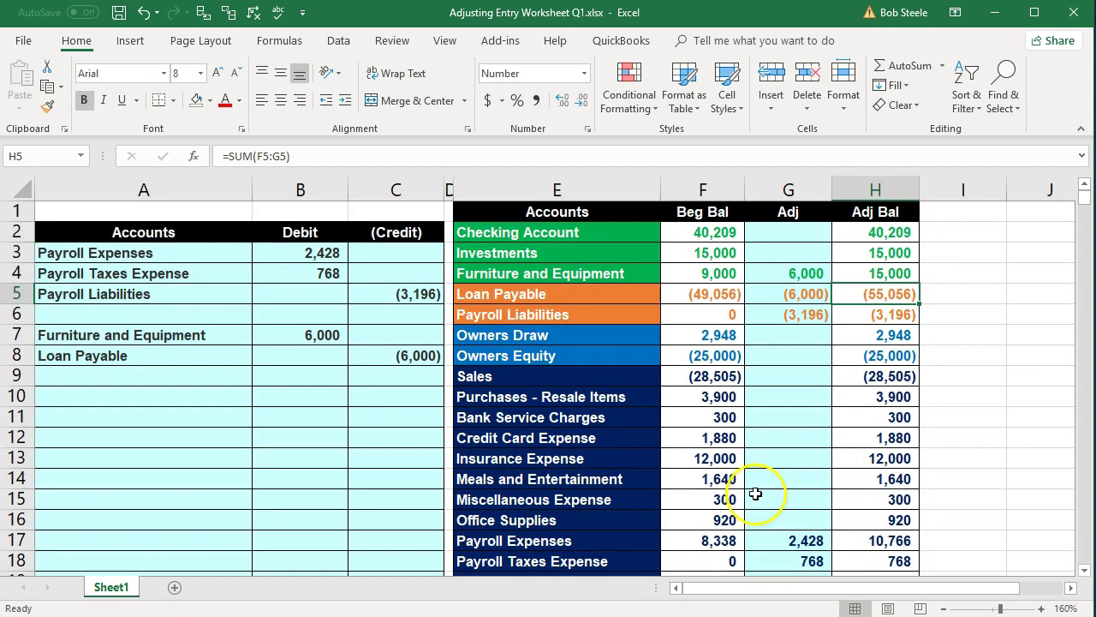
Step: Switch to PowerPoint to review the depreciation calculation on the Equipment Adjusting Entry slide, and return to the Excel worksheet
click(878, 277)
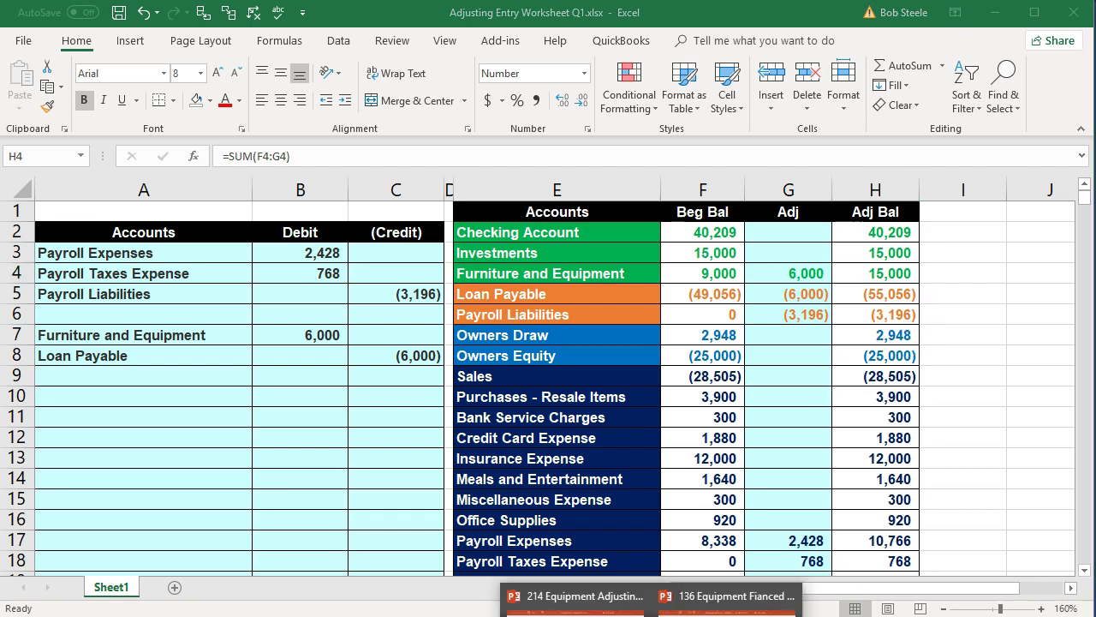
click(539, 594)
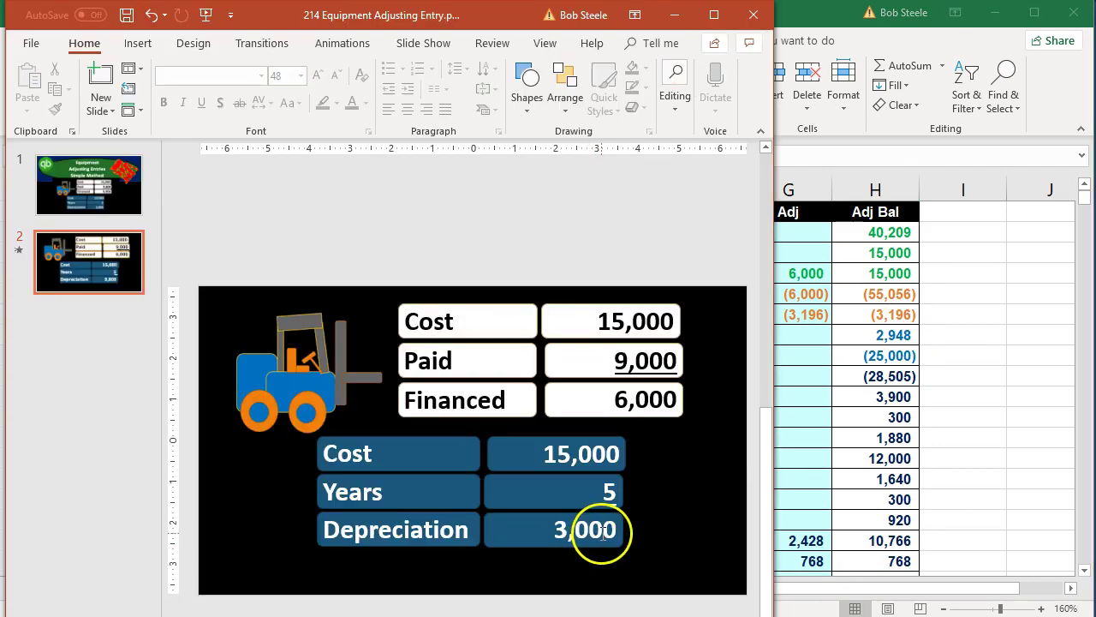
click(678, 30)
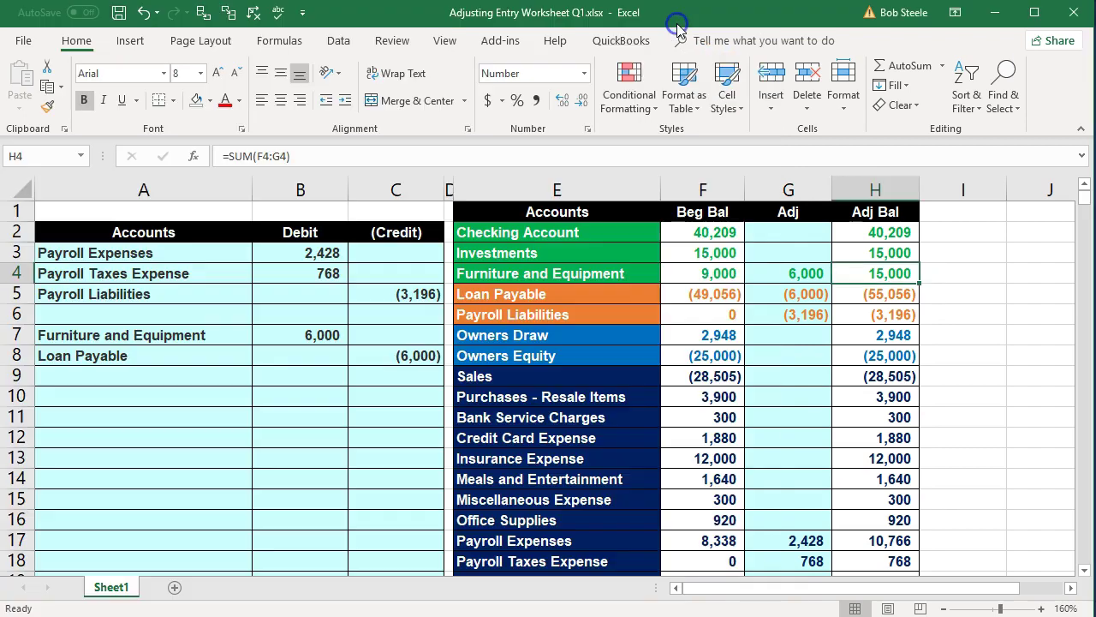
scroll(570, 373, down, 1)
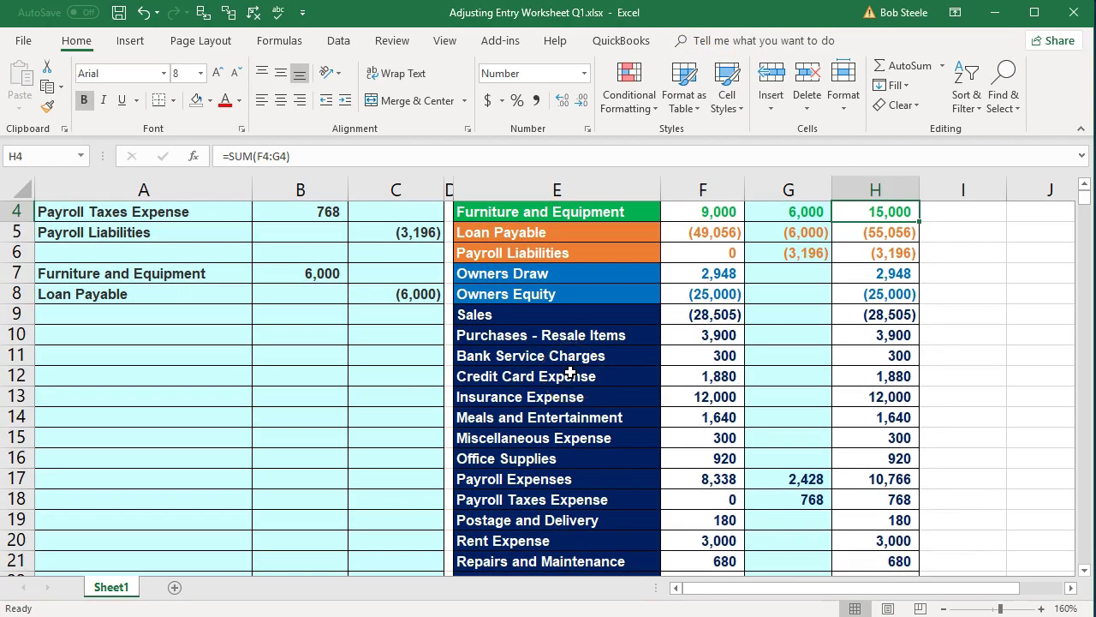
scroll(550, 480, up, 3)
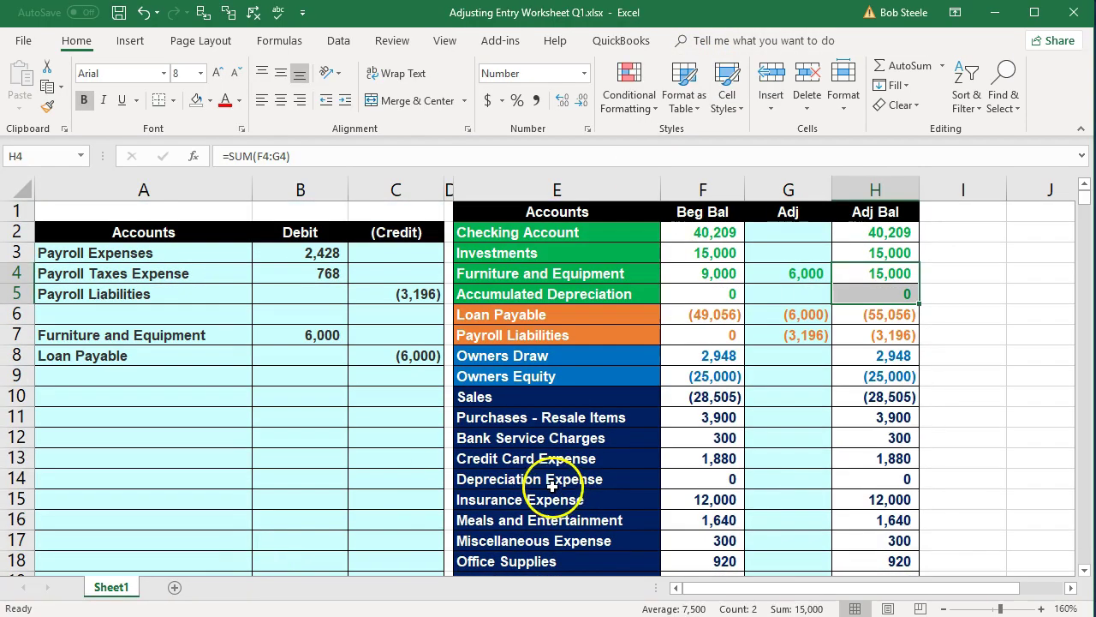
Step: Copy the Depreciation Expense account name from the trial balance and paste only its value into A10
click(632, 481)
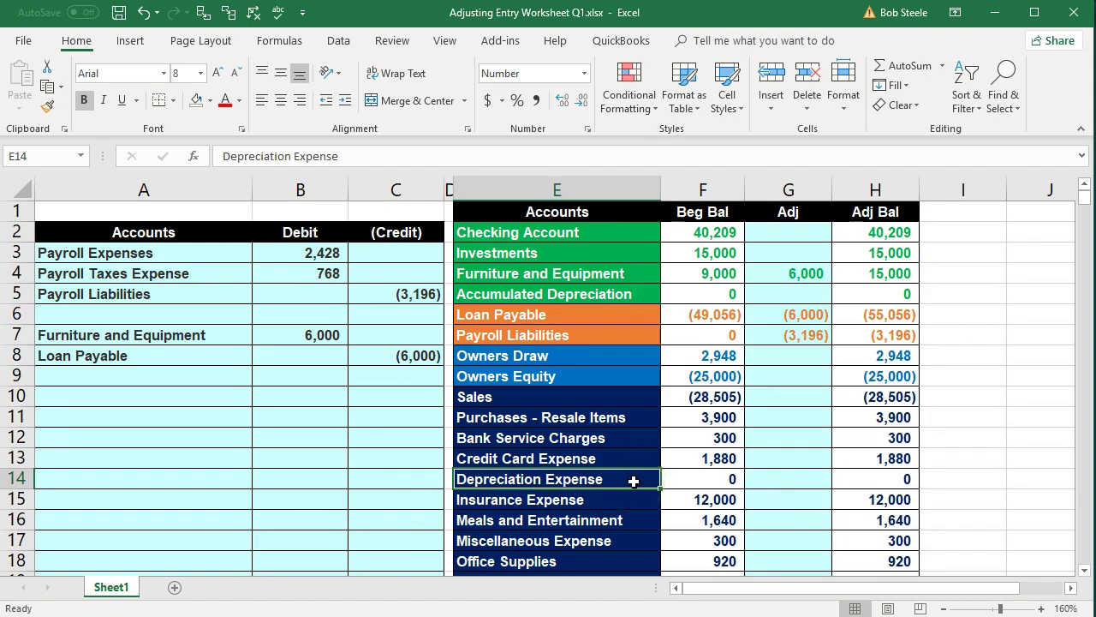
right_click(634, 481)
click(668, 129)
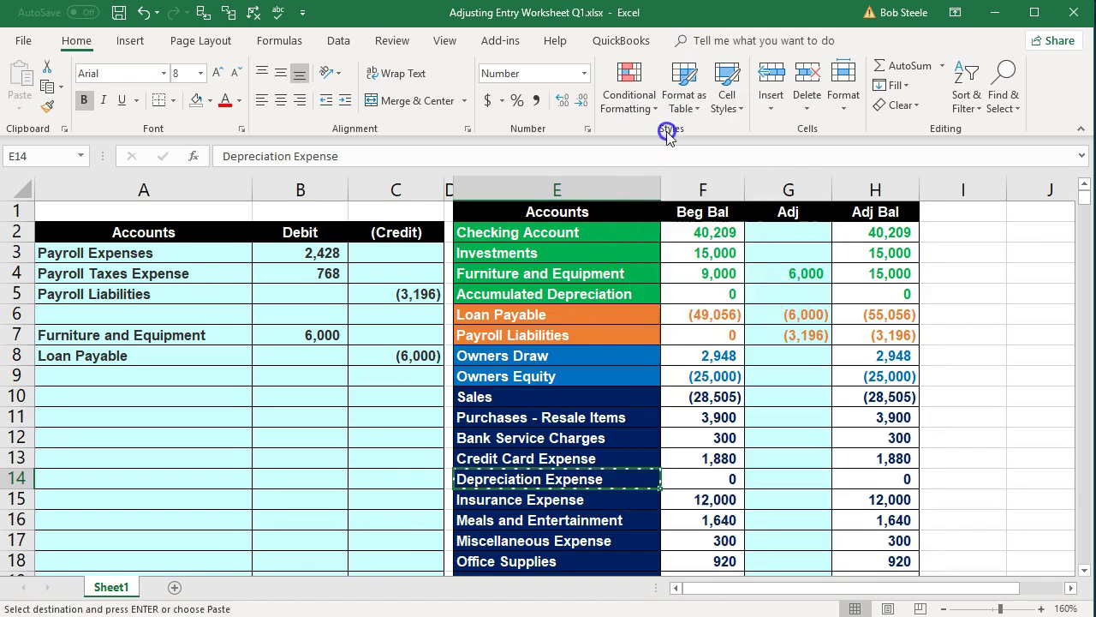
click(125, 399)
right_click(129, 401)
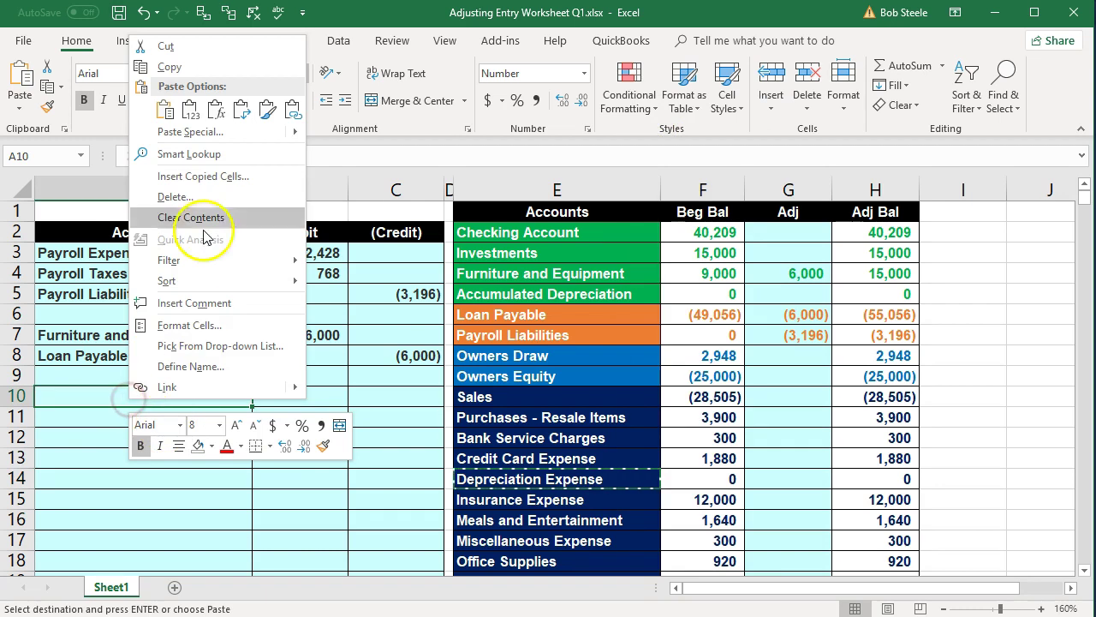
click(189, 108)
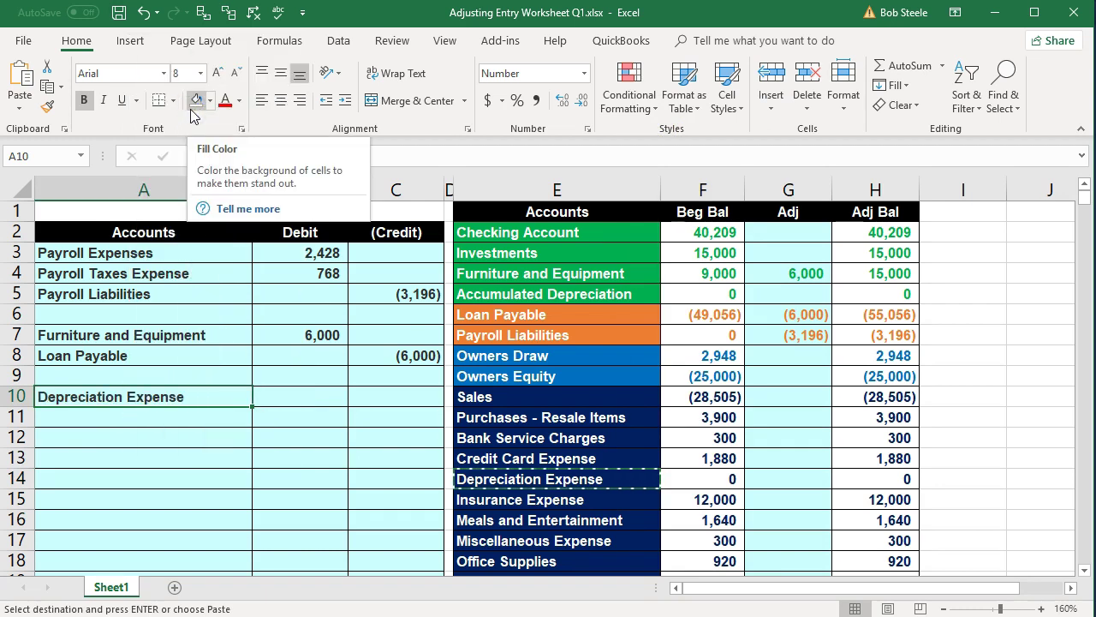
Step: Enter a Depreciation Expense debit of 3000 in B10 and a credit in C11 as the negative of B10
key(Right)
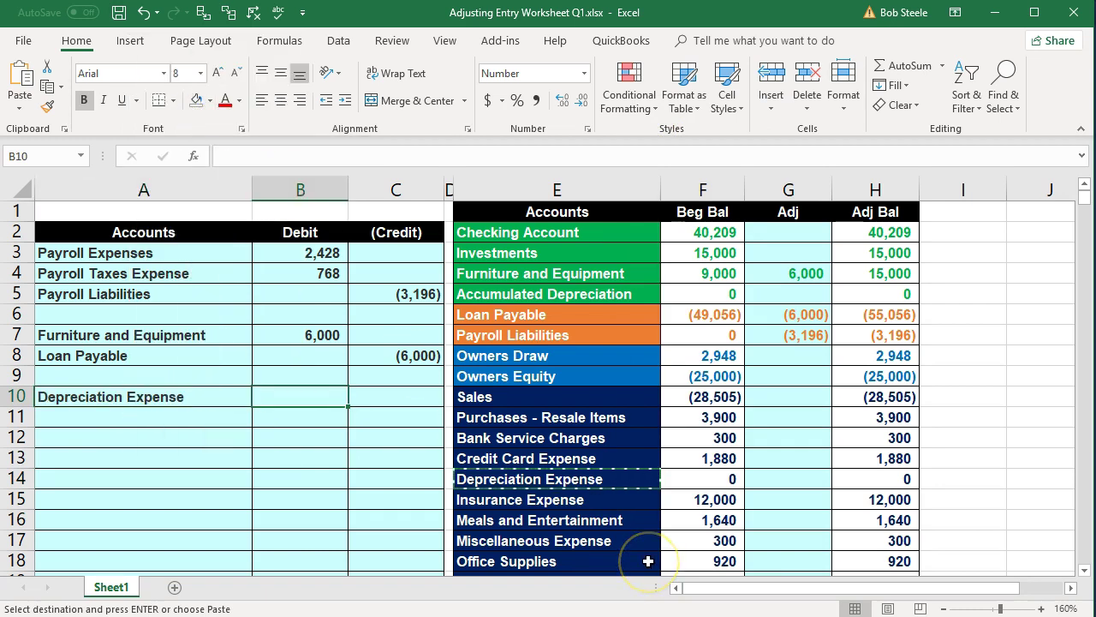
text(3000)
key(Return)
key(Right)
text(=-)
key(Left)
key(Up)
key(Return)
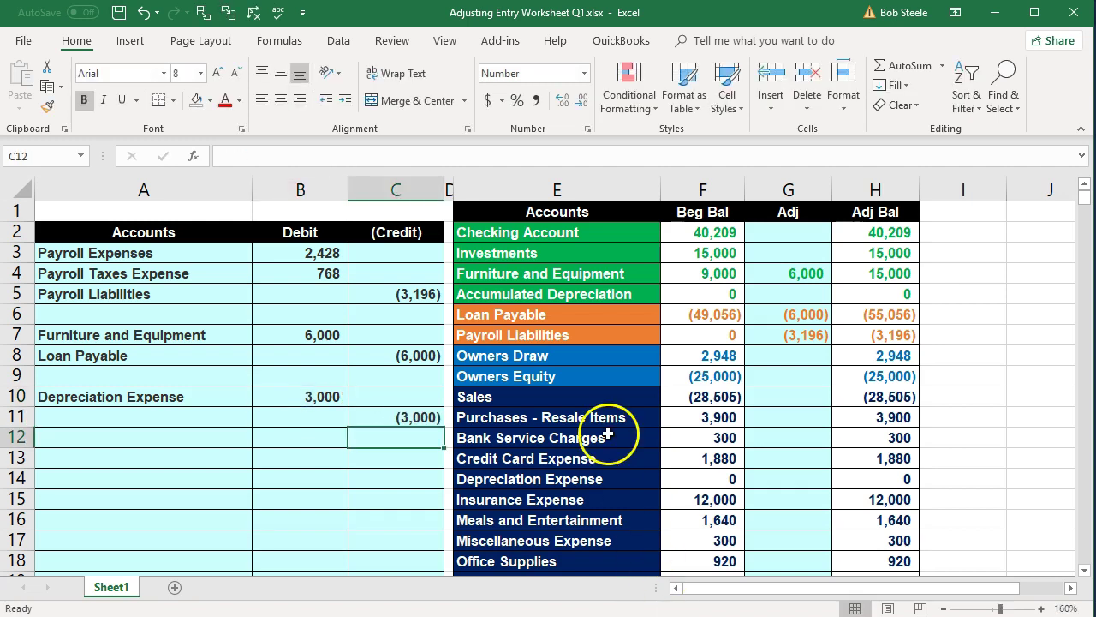
Step: Copy the Accumulated Depreciation account name from the trial balance and paste only its value into A11
click(561, 291)
right_click(568, 293)
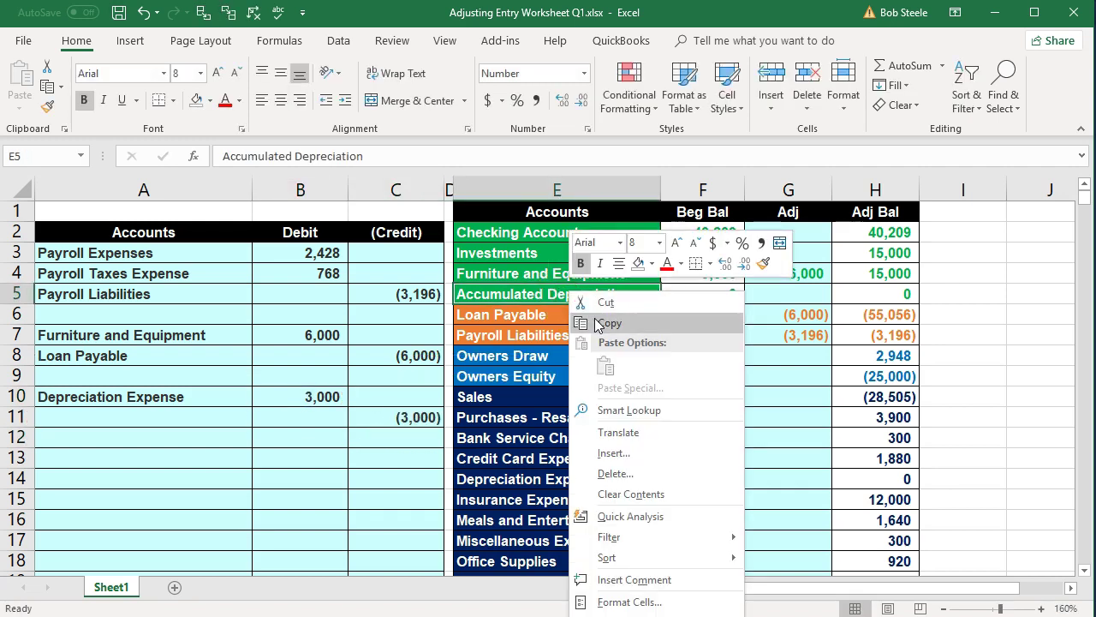
click(592, 322)
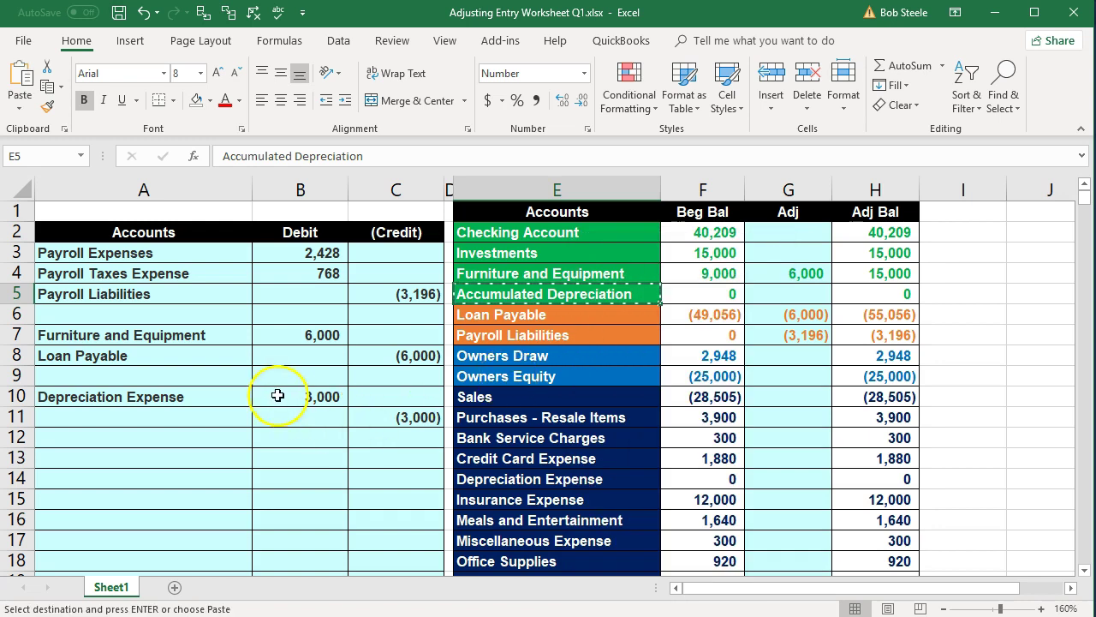
click(208, 424)
right_click(209, 427)
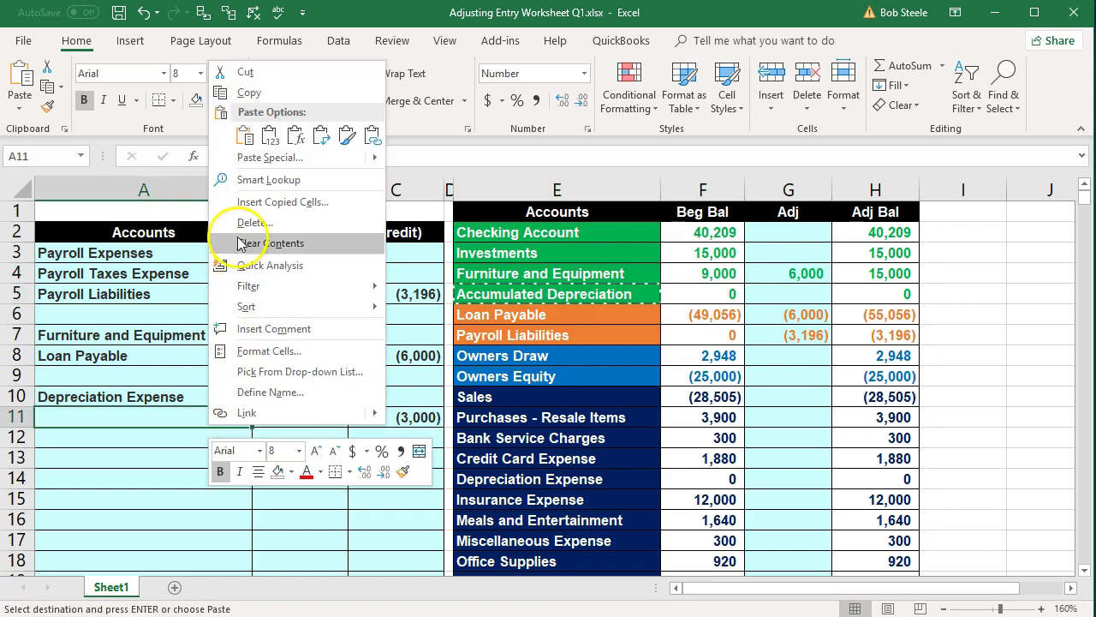
click(269, 137)
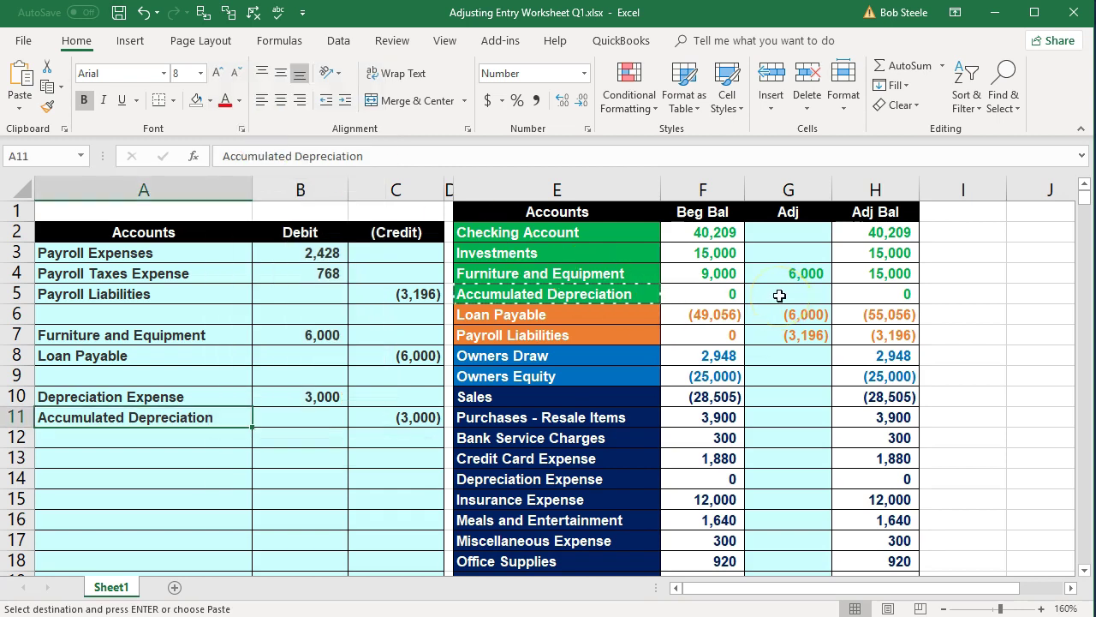
Step: Link the Depreciation Expense adjustment in G14 to the debit in B10
click(757, 478)
scroll(757, 480, down, 1)
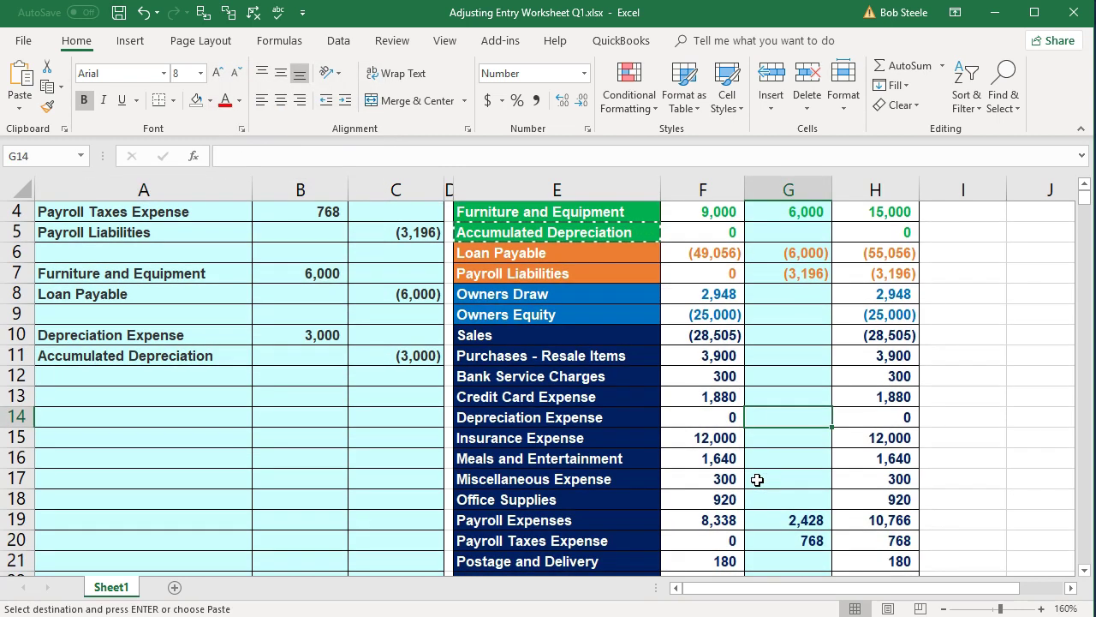
text(=)
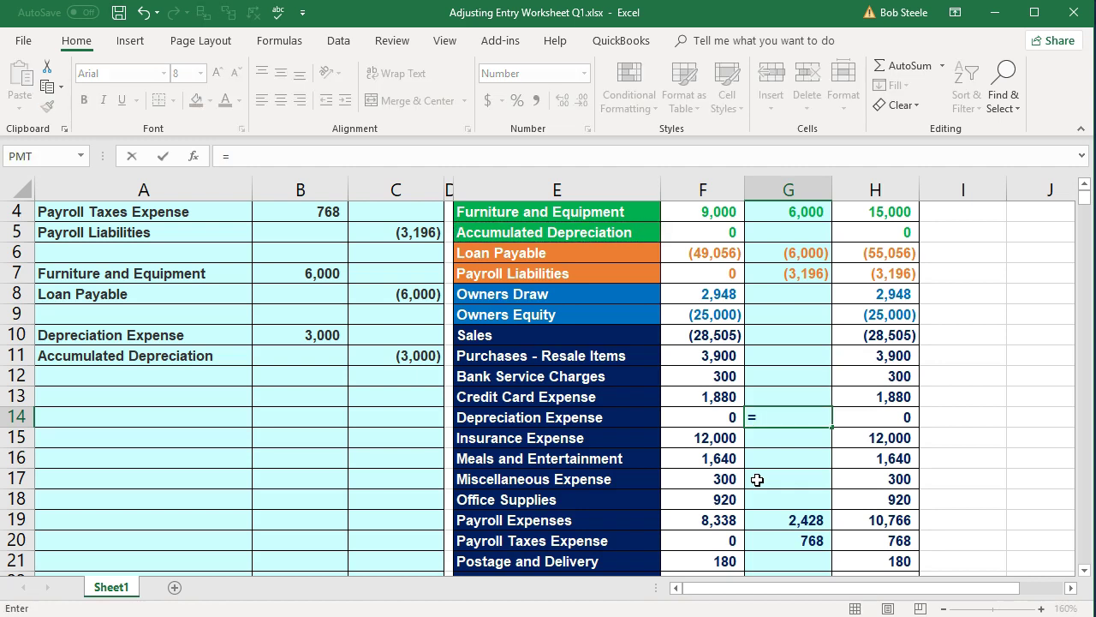
click(332, 335)
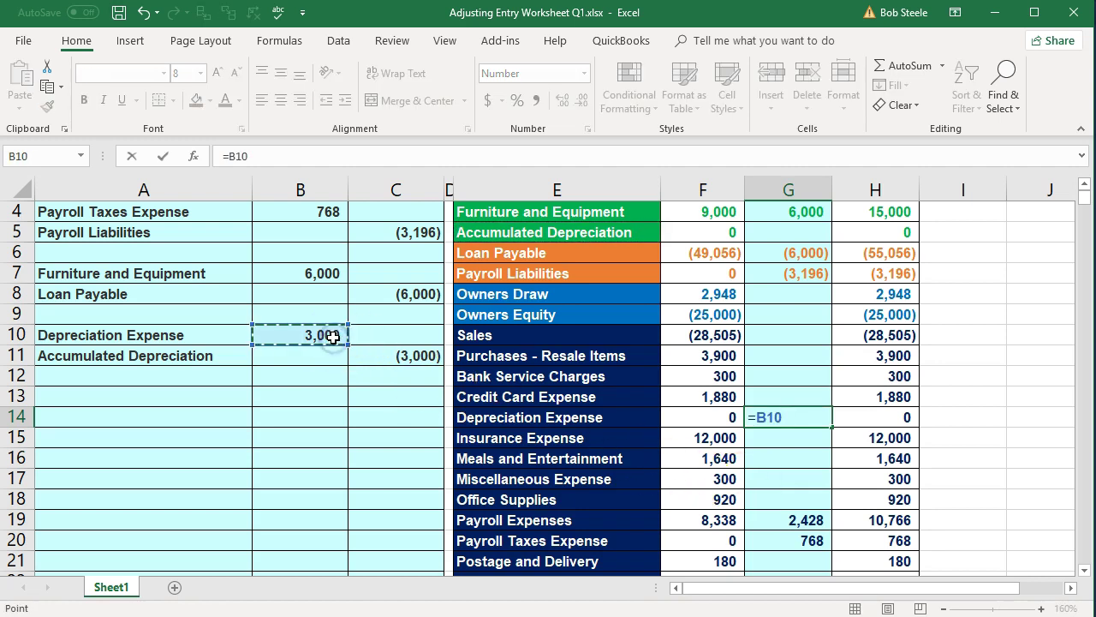
key(Return)
Step: Link the Accumulated Depreciation adjustment in G5 to the credit in C11
scroll(651, 452, up, 1)
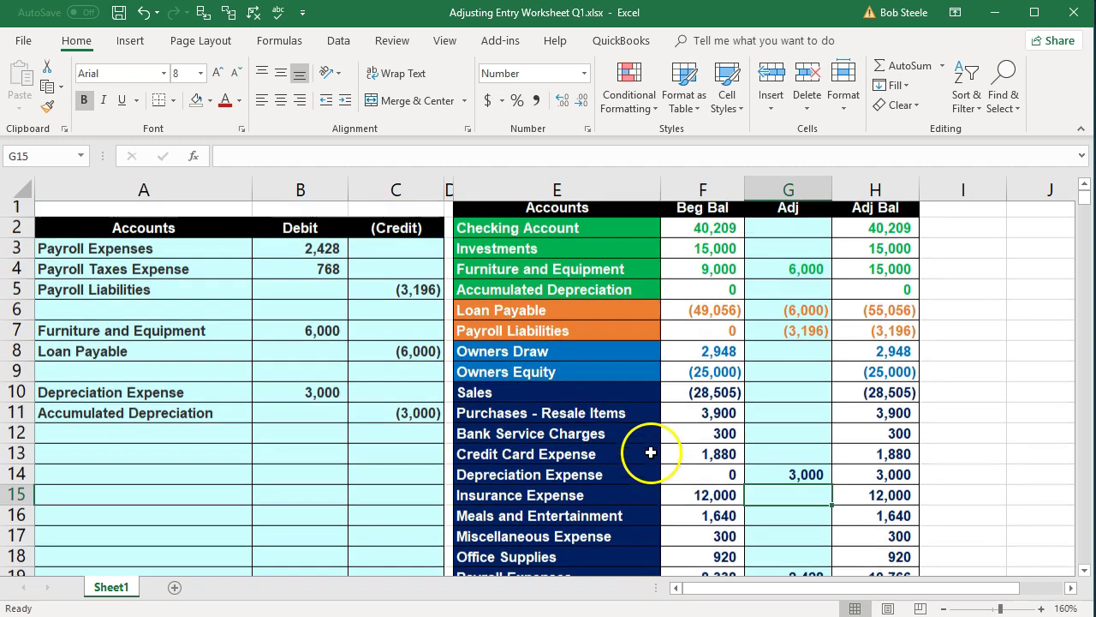
click(784, 295)
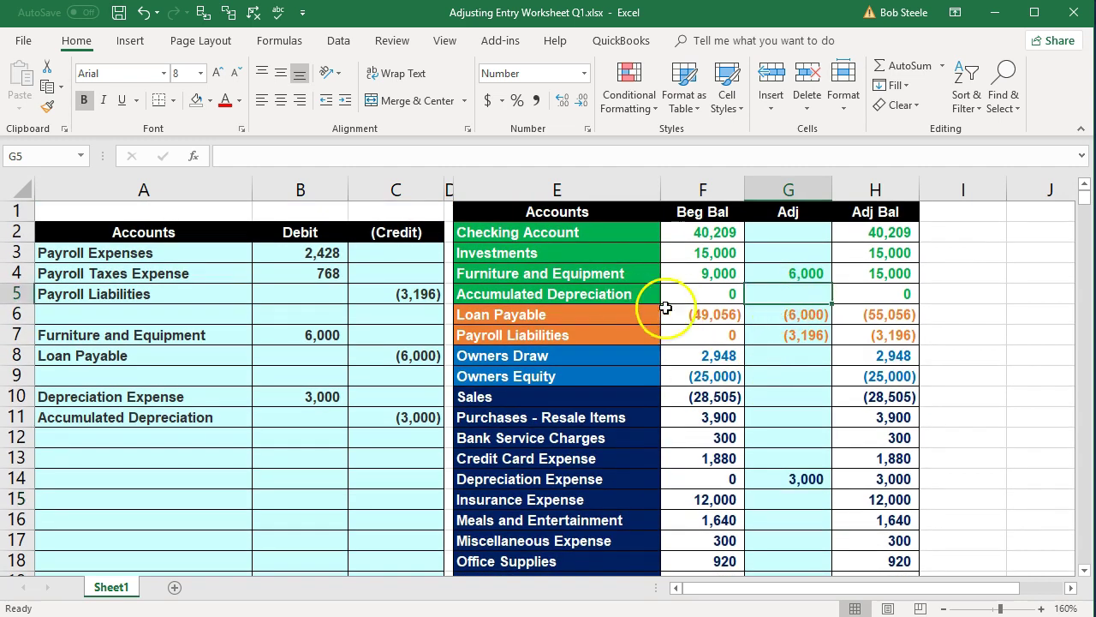
text(=)
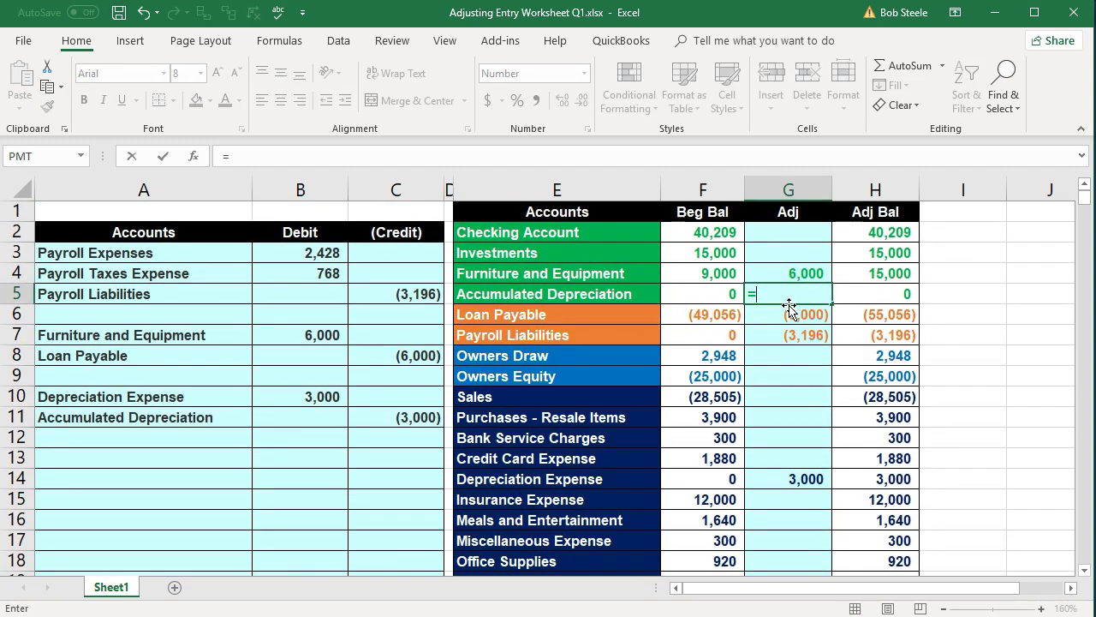
click(428, 415)
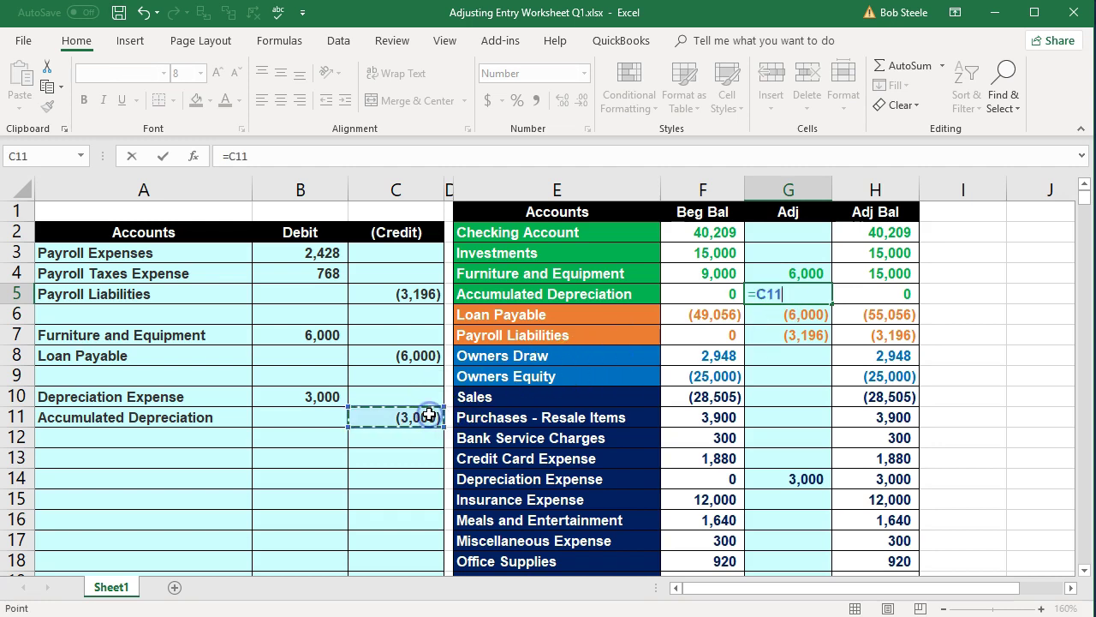
key(Return)
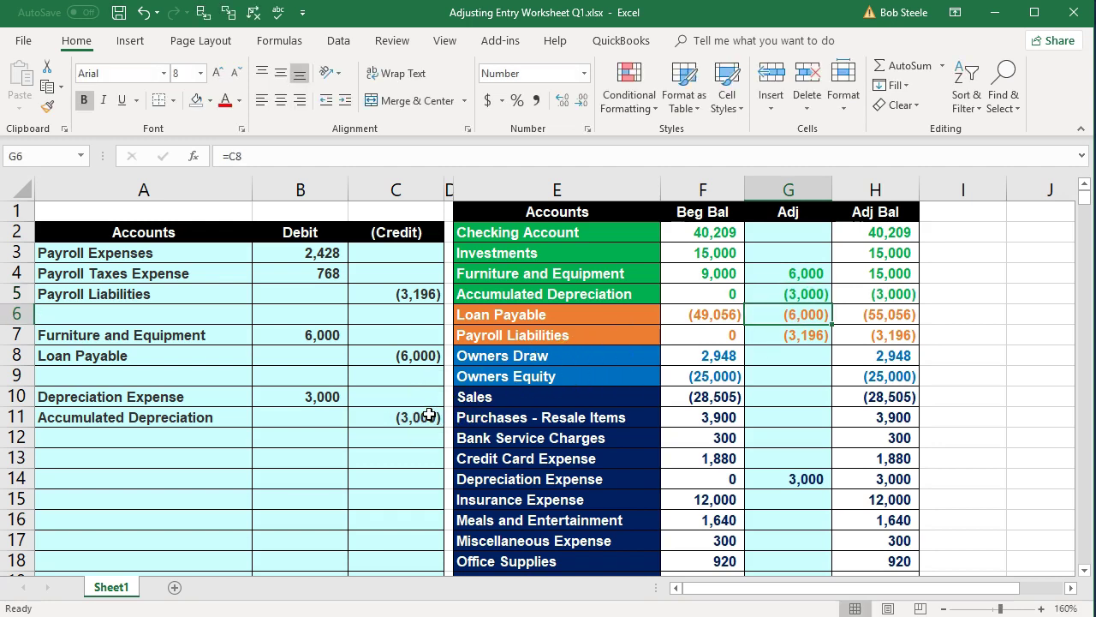
Step: Check the equipment's net book value by summing the adjusted Furniture and Equipment and Accumulated Depreciation balances in H4:H5
click(868, 276)
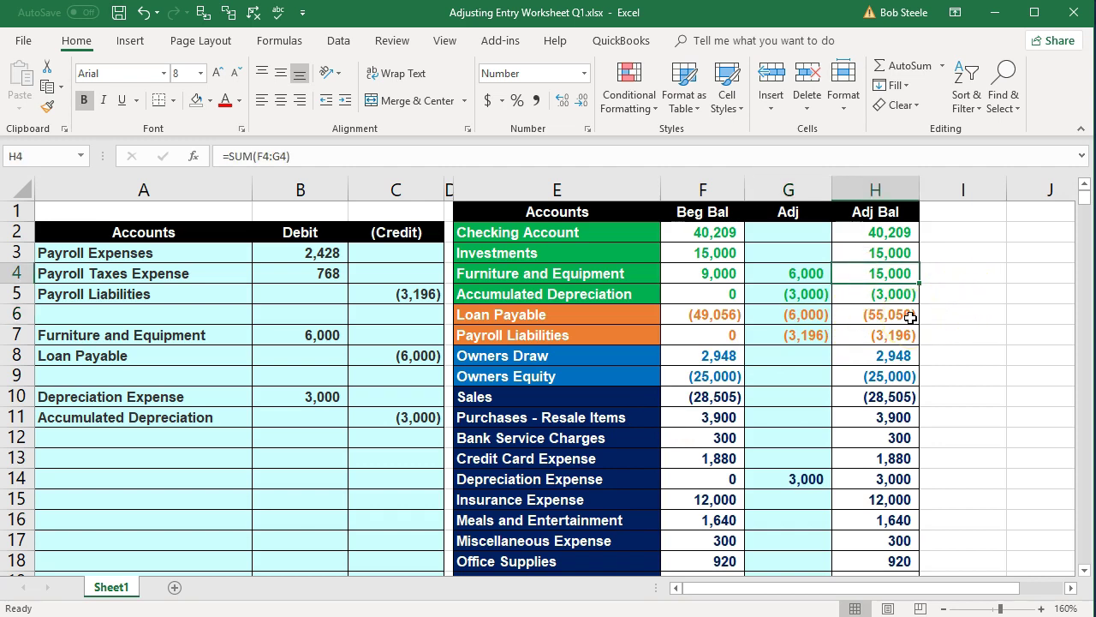
click(862, 274)
drag(862, 275, 856, 286)
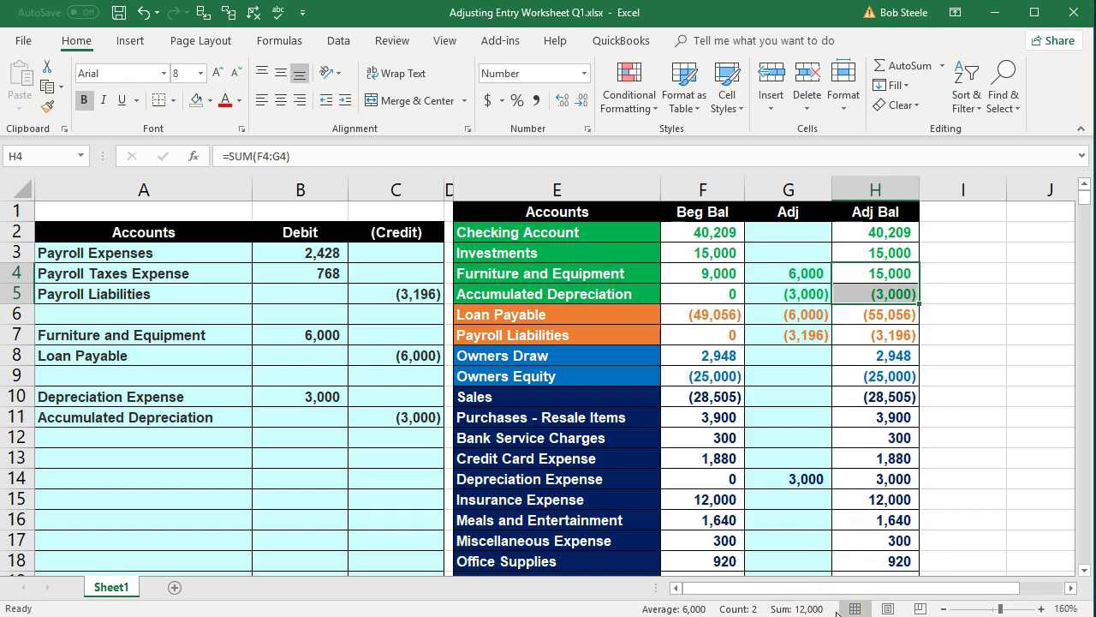
click(800, 537)
Step: Review the adjusted Depreciation Expense in H14, the column totals and the adjusted Net Income formula in H28
click(859, 480)
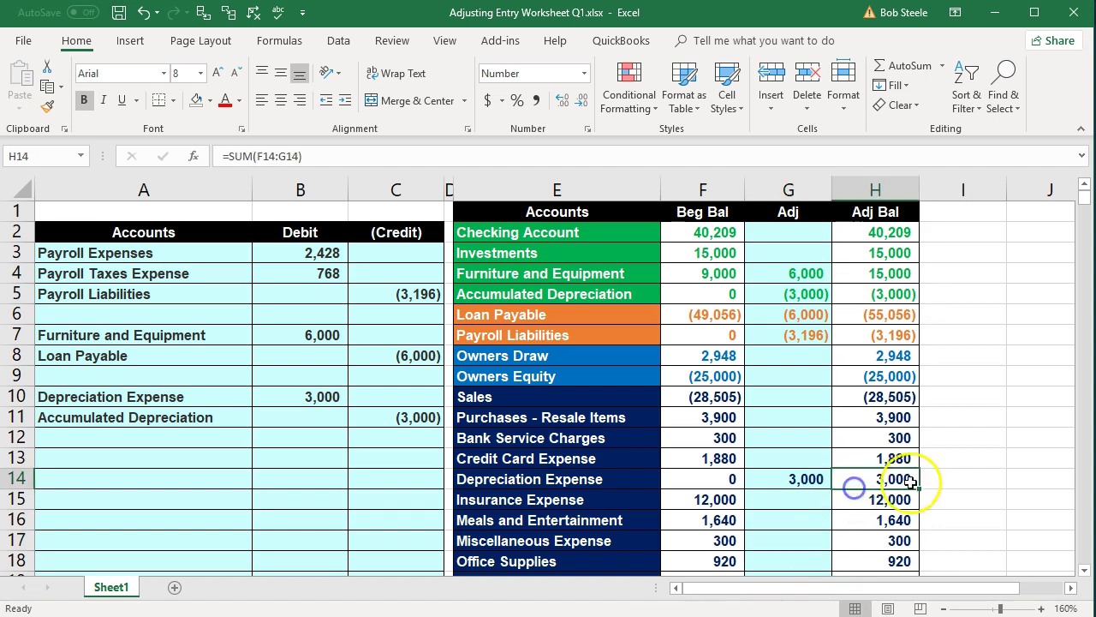
scroll(908, 482, down, 1)
scroll(913, 482, down, 2)
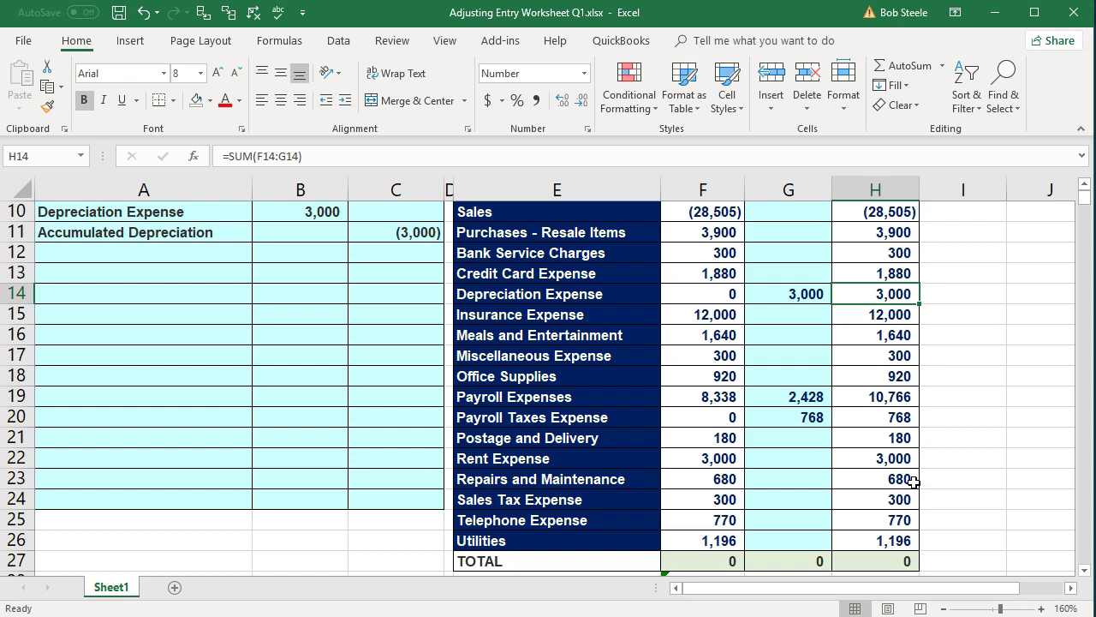
scroll(913, 482, down, 1)
double_click(905, 520)
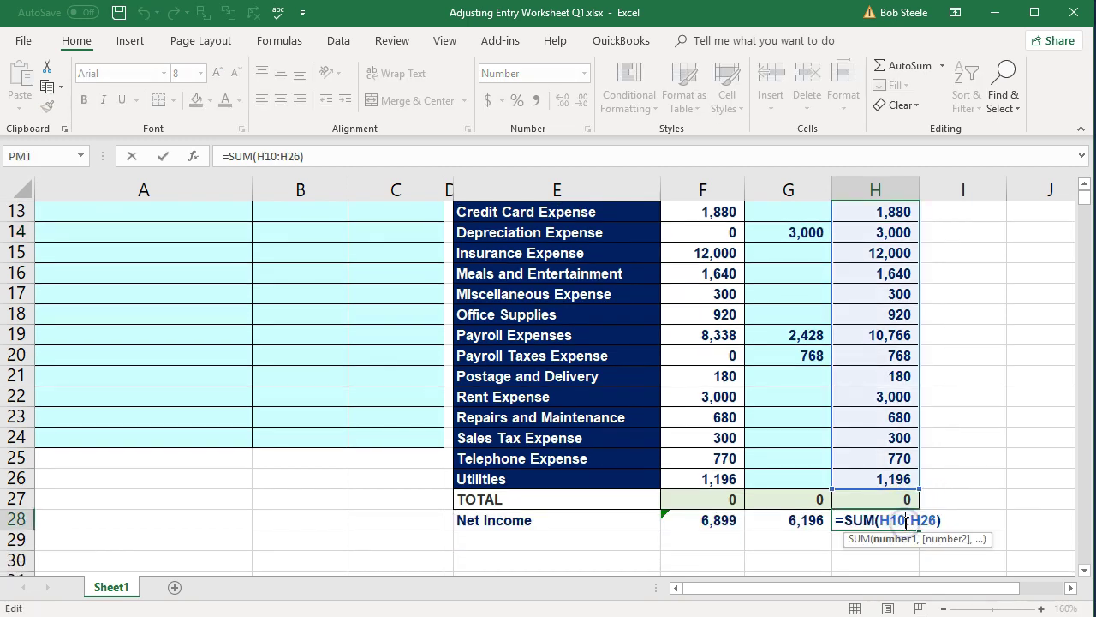
scroll(905, 520, up, 2)
key(Return)
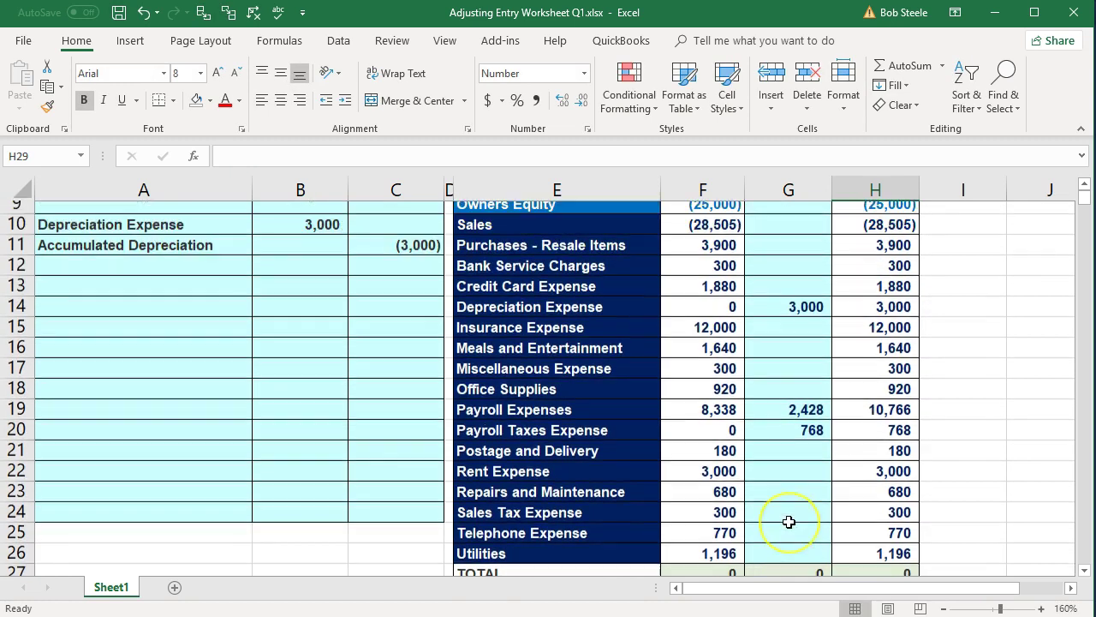
scroll(789, 521, up, 3)
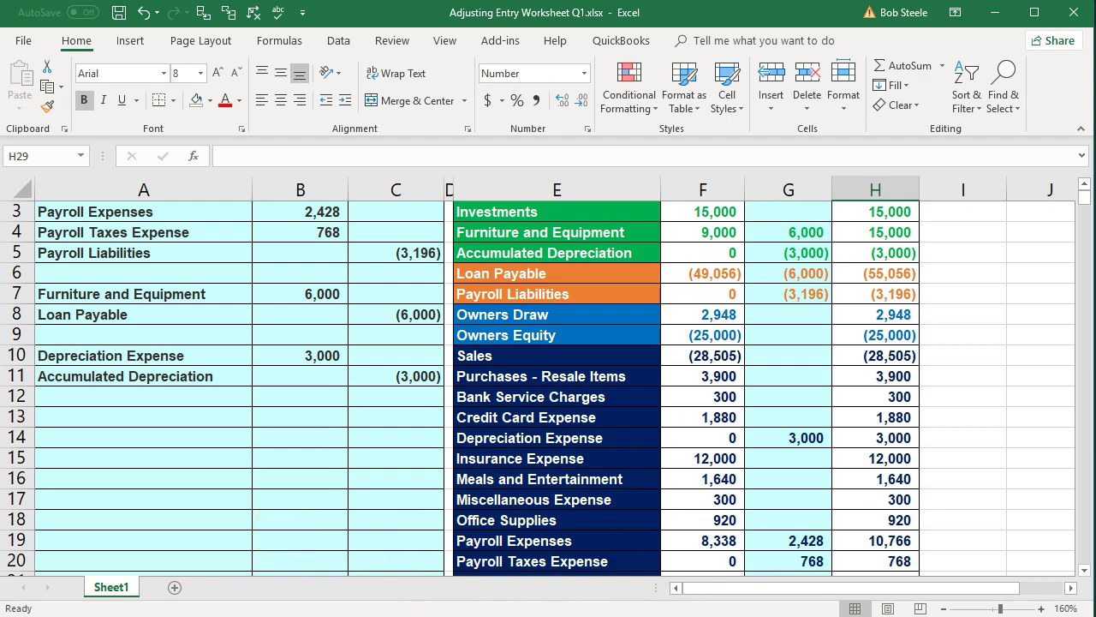
Step: Switch to QuickBooks Desktop and start a new general journal entry dated 12/31/2019
key(alt+Tab)
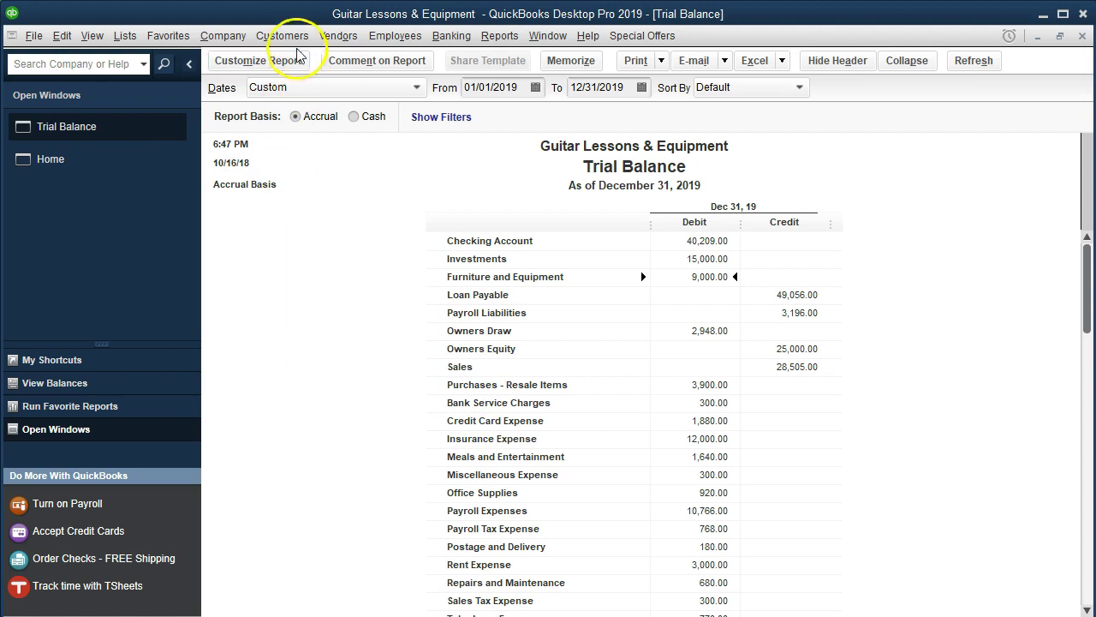
click(240, 39)
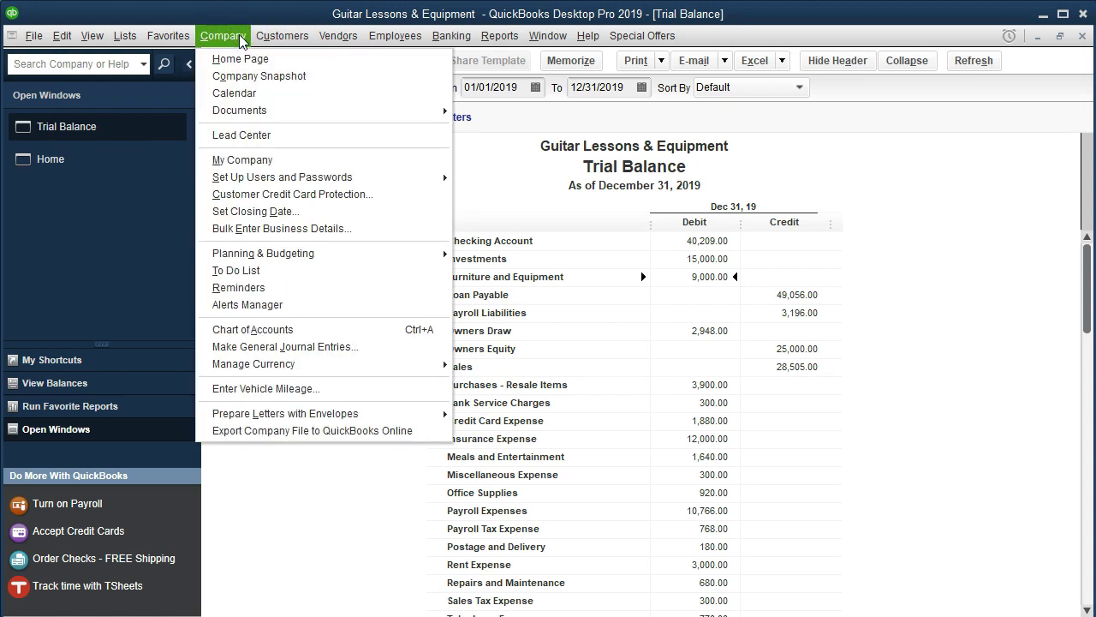
click(324, 346)
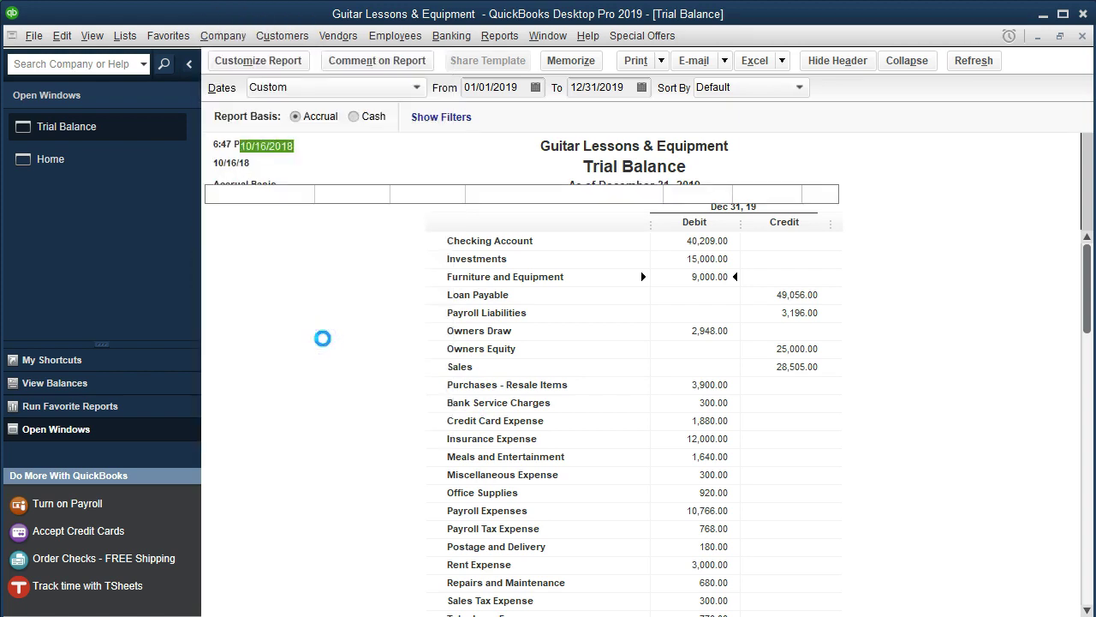
click(643, 305)
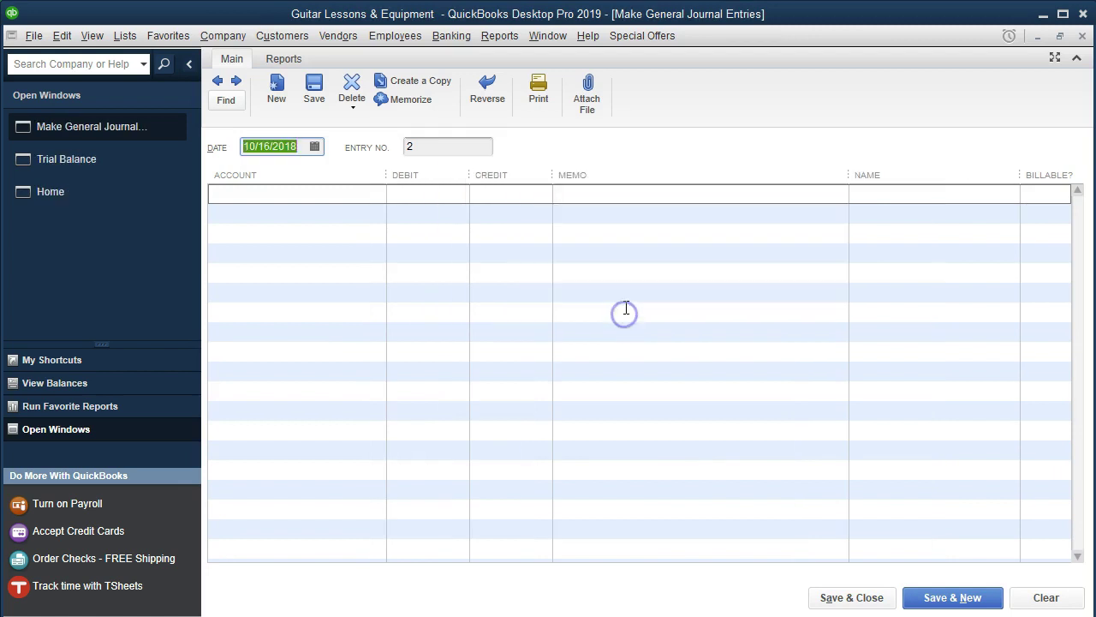
text(1)
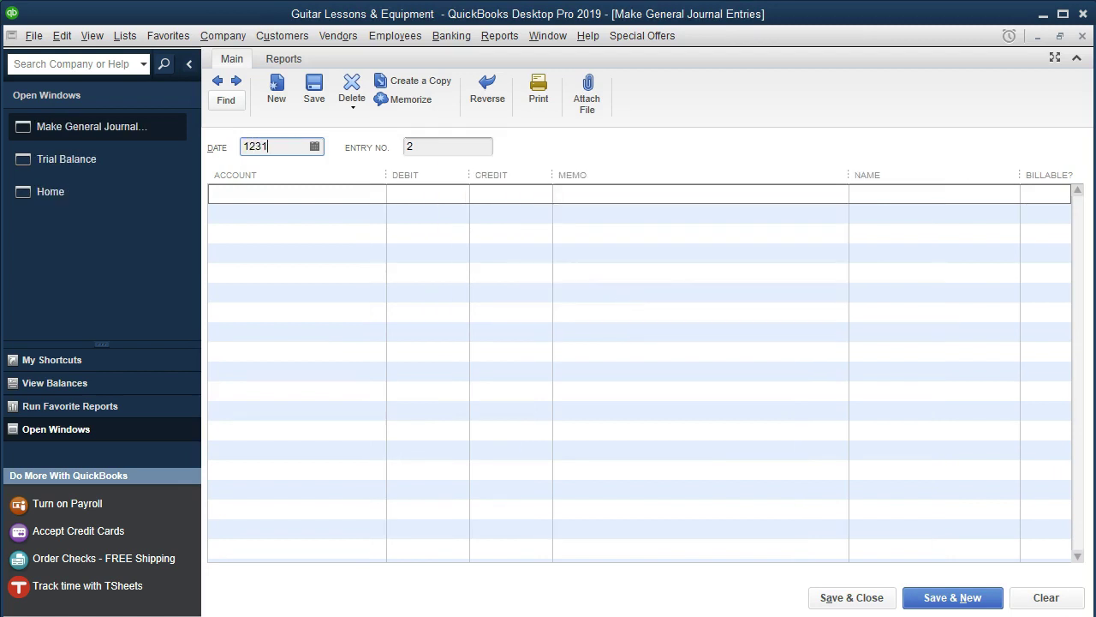
text(2/31/2019)
key(Tab)
key(Tab)
Step: Enter the Furniture and Equipment line with a 6,000.00 debit and the memo "Adj. Equipment Loan"
key(alt+Tab)
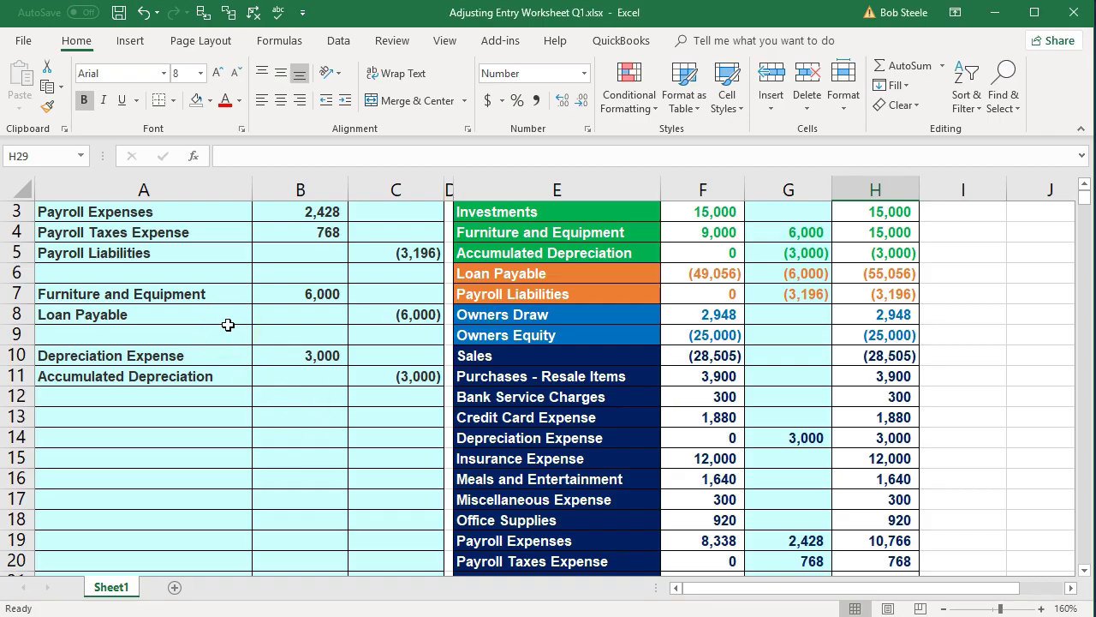
click(993, 12)
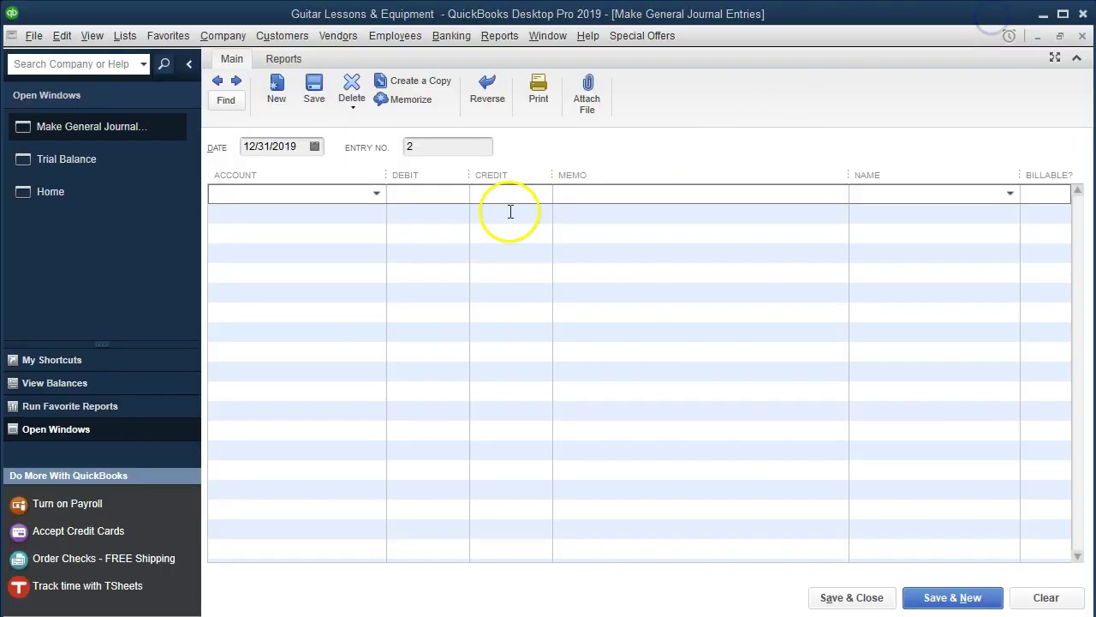
click(292, 198)
text(Furniture and Equipment)
key(Tab)
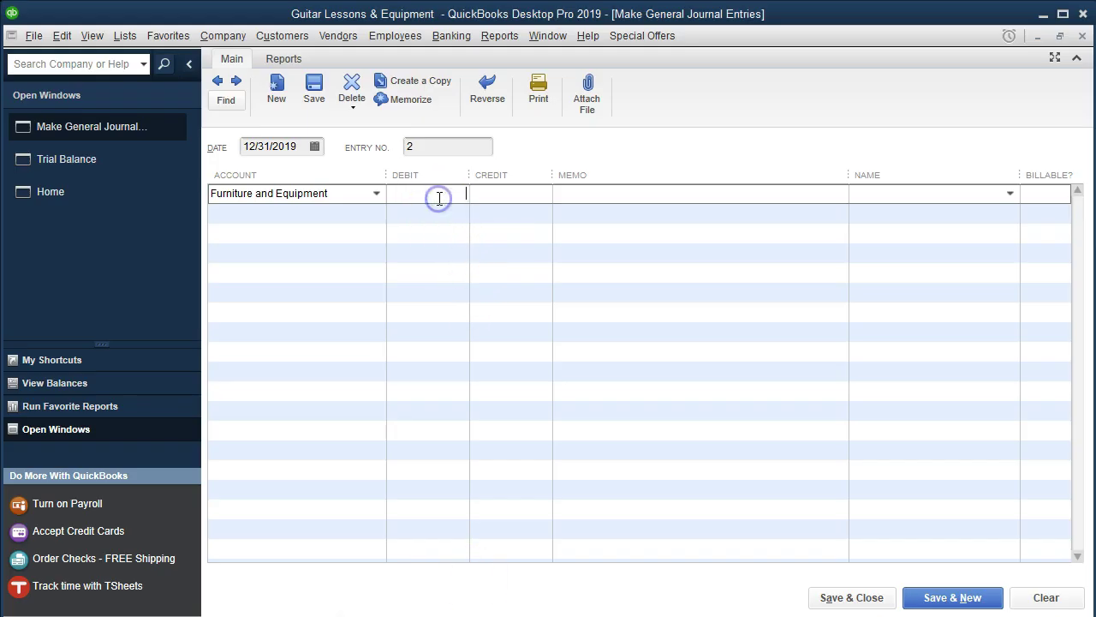
text(6,000.00)
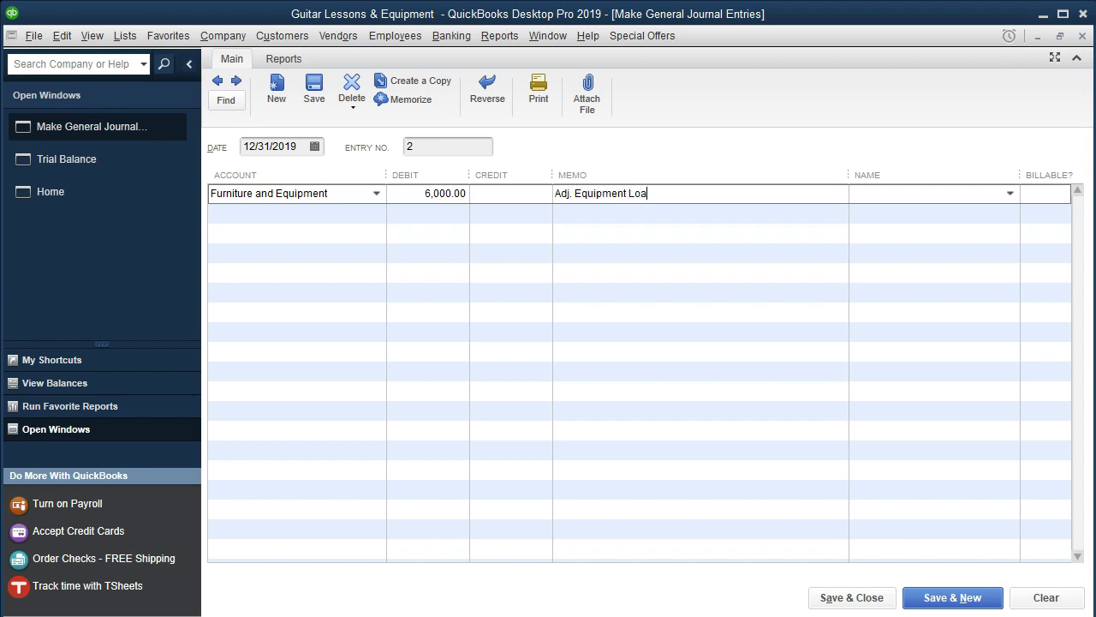
key(Tab)
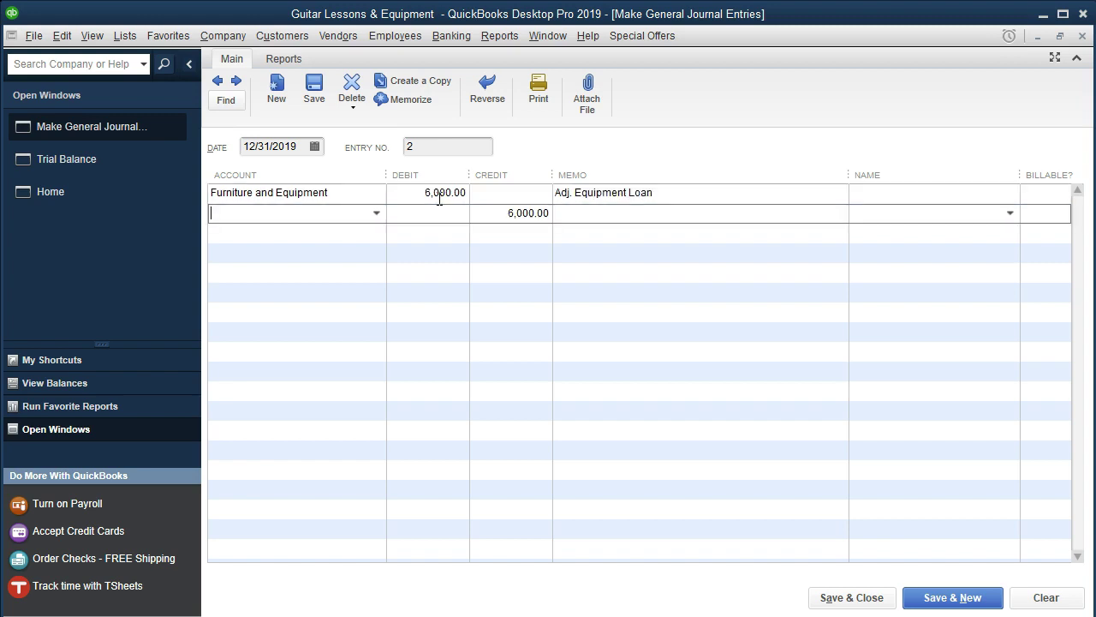
Step: Credit Loan Payable 6,000.00 with the memo "Adj. Equipment Loan", and save the entry, dismissing the fixed asset tracking notice
text(Loa)
key(Tab)
key(Tab)
key(Tab)
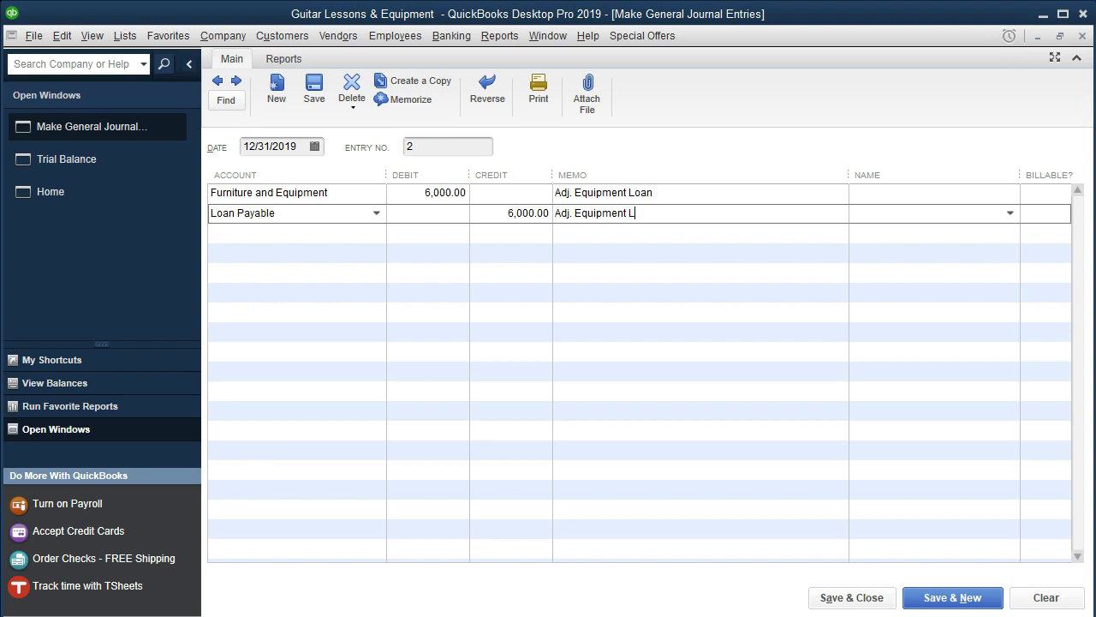
key(Return)
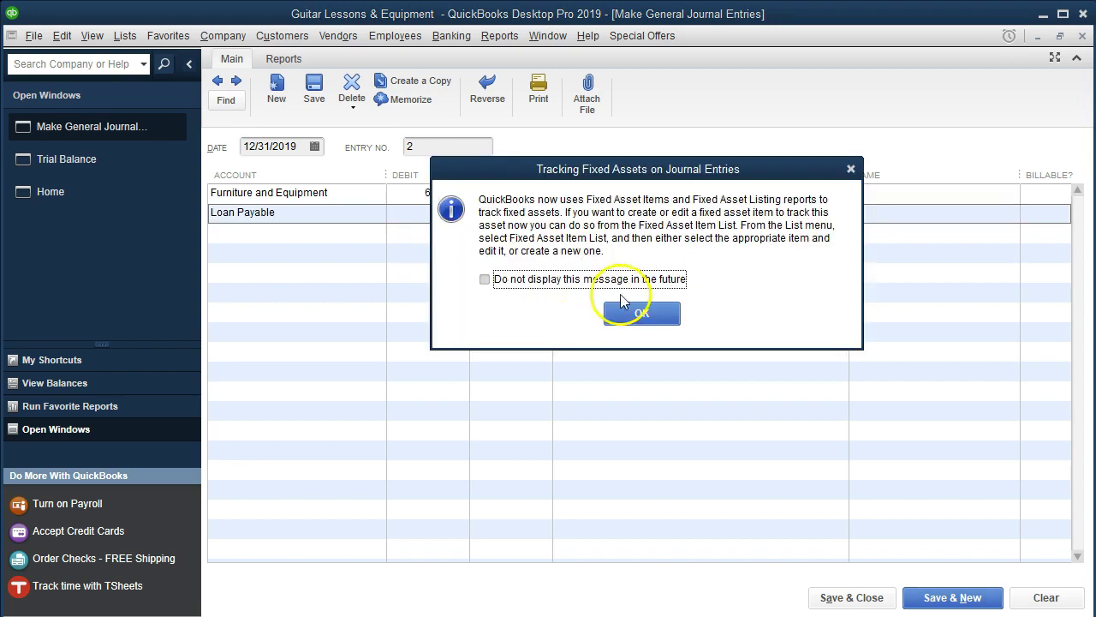
drag(671, 184, 643, 299)
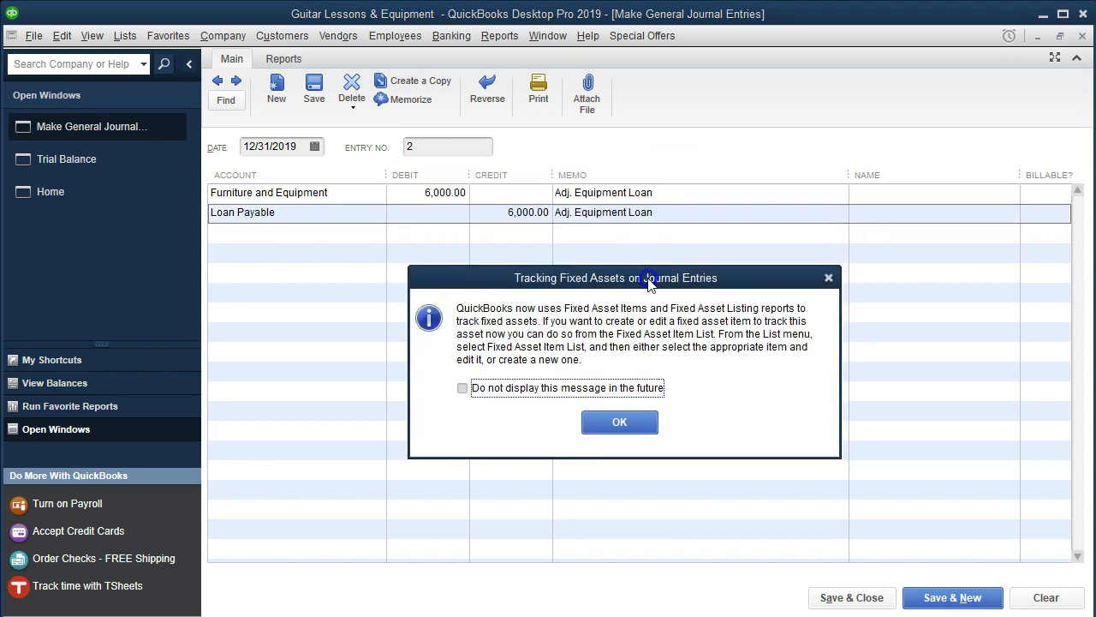
click(628, 422)
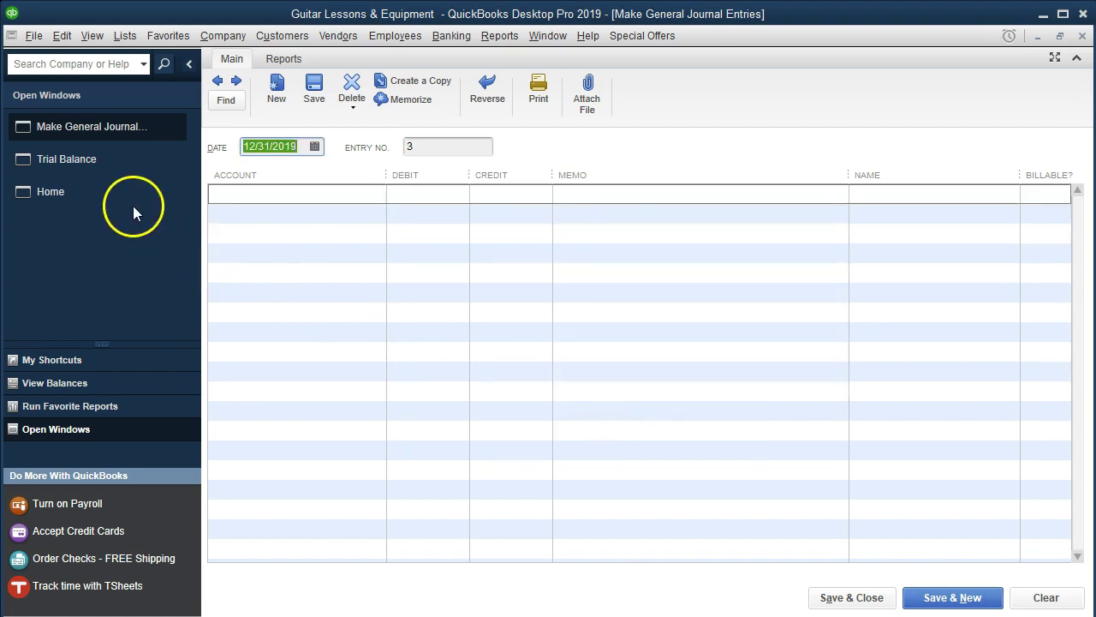
Step: Compare the Furniture and Equipment and Loan Payable balances on the Trial Balance with the adjusted balances in the Excel worksheet
click(100, 171)
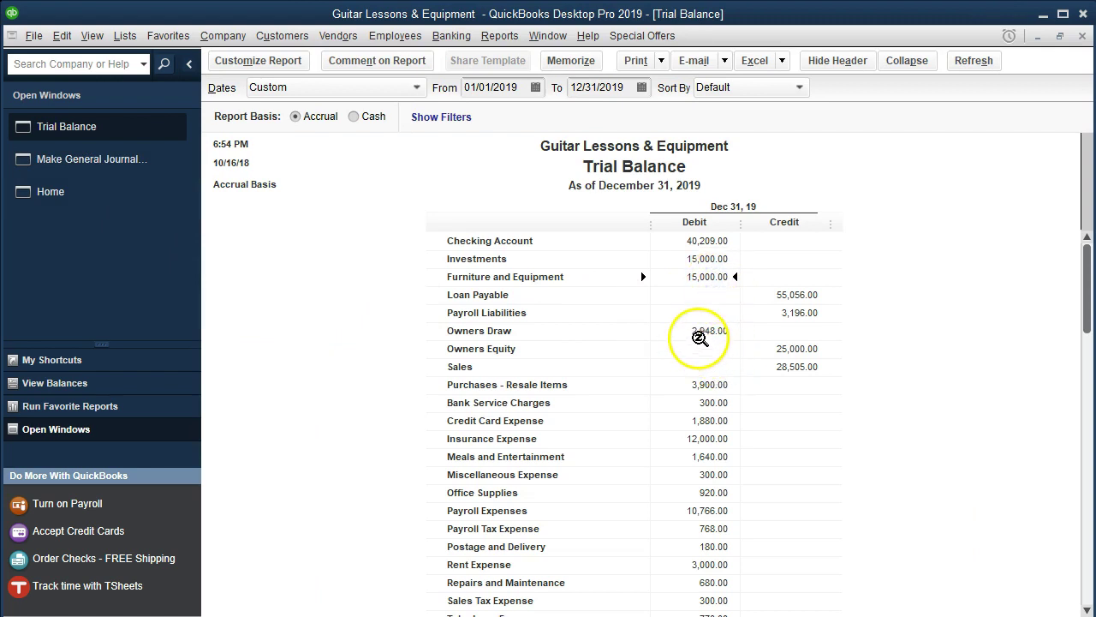
click(782, 293)
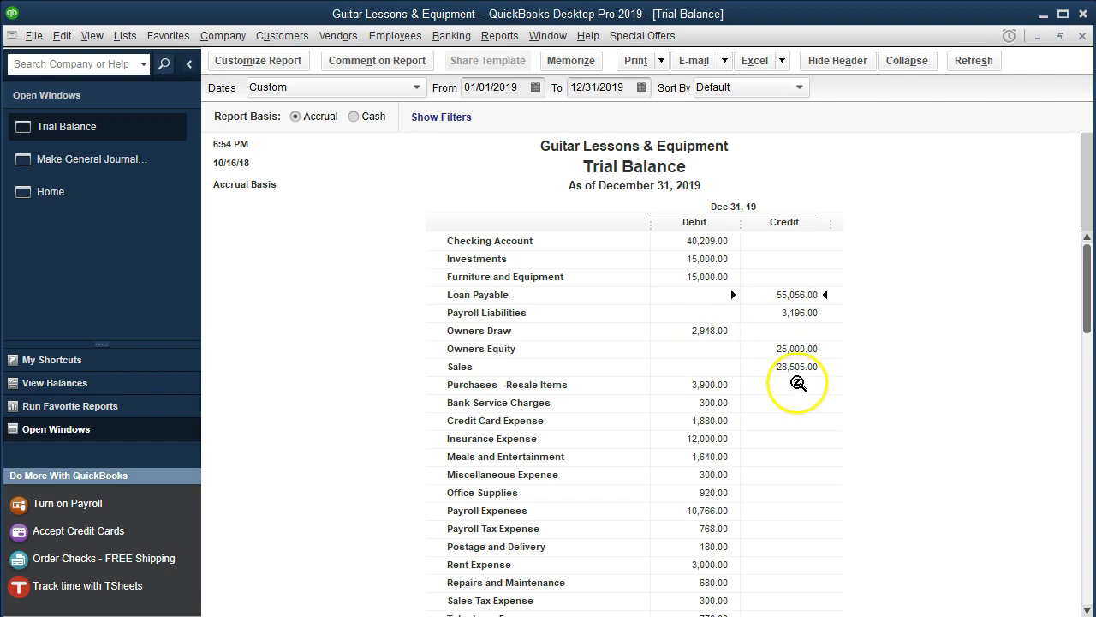
key(alt+Tab)
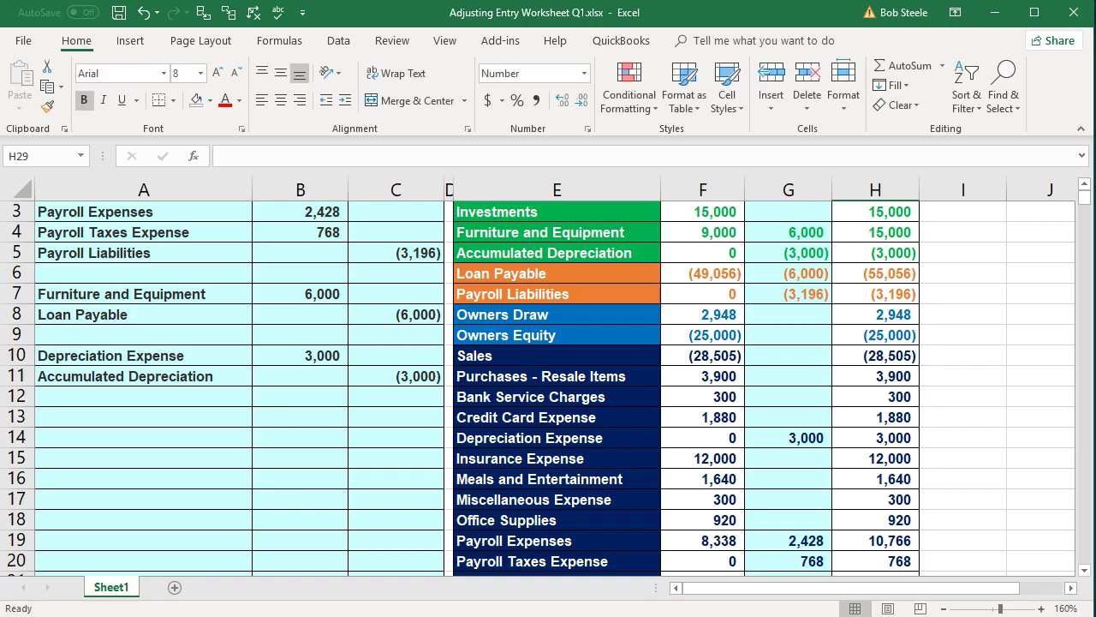
scroll(711, 480, up, 1)
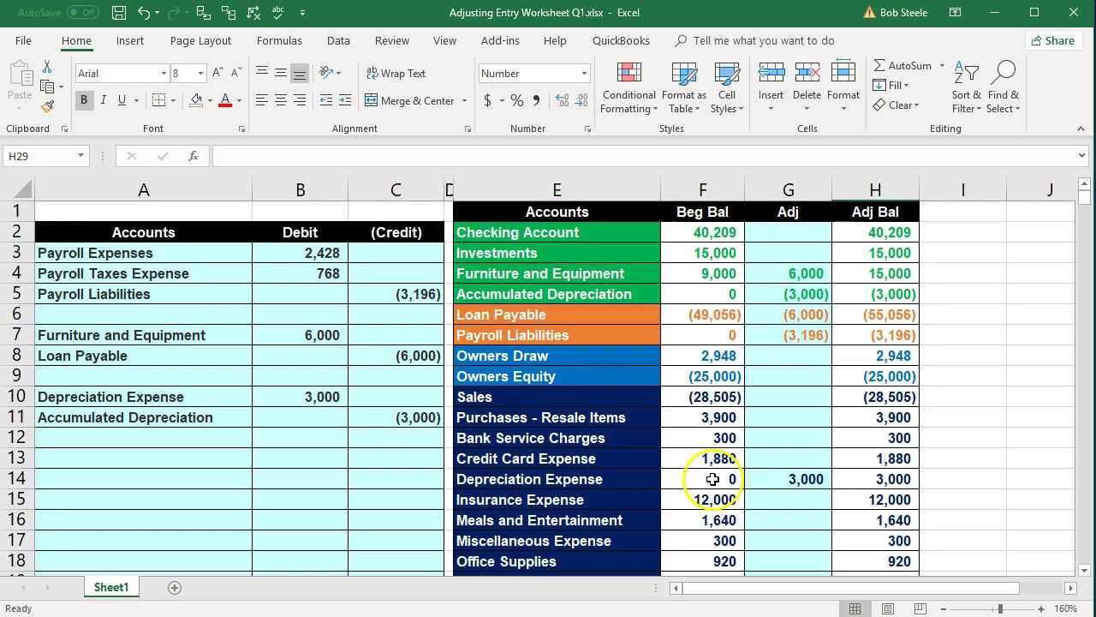
click(877, 317)
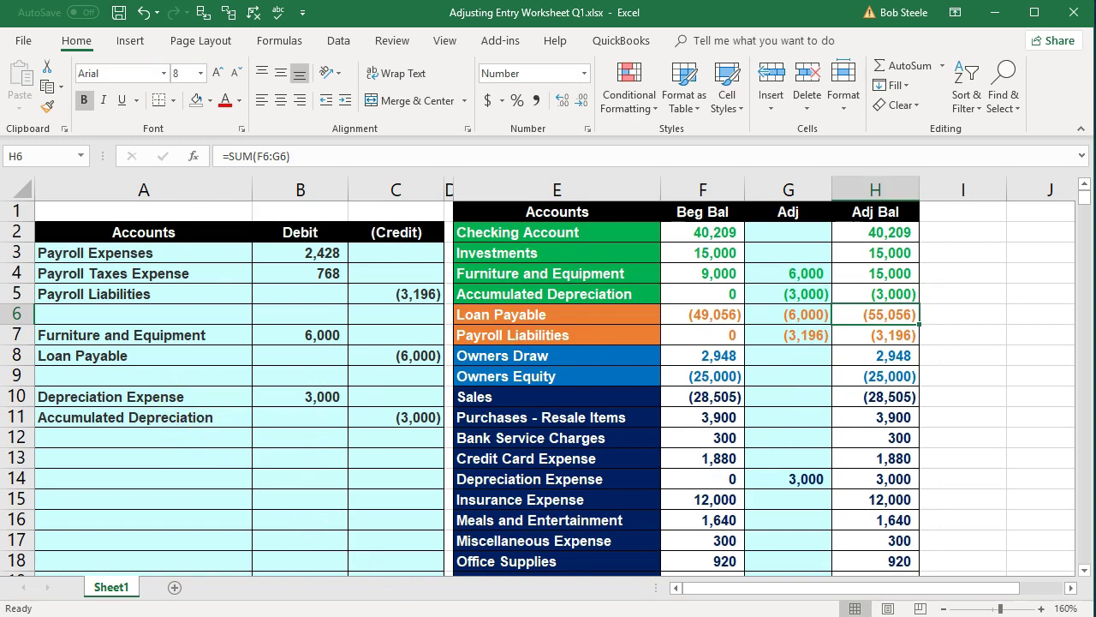
Step: Return to the QuickBooks journal entry form and debit Depreciation Expense 3,000.00 with the memo "Adj. Depreciation"
key(alt+Tab)
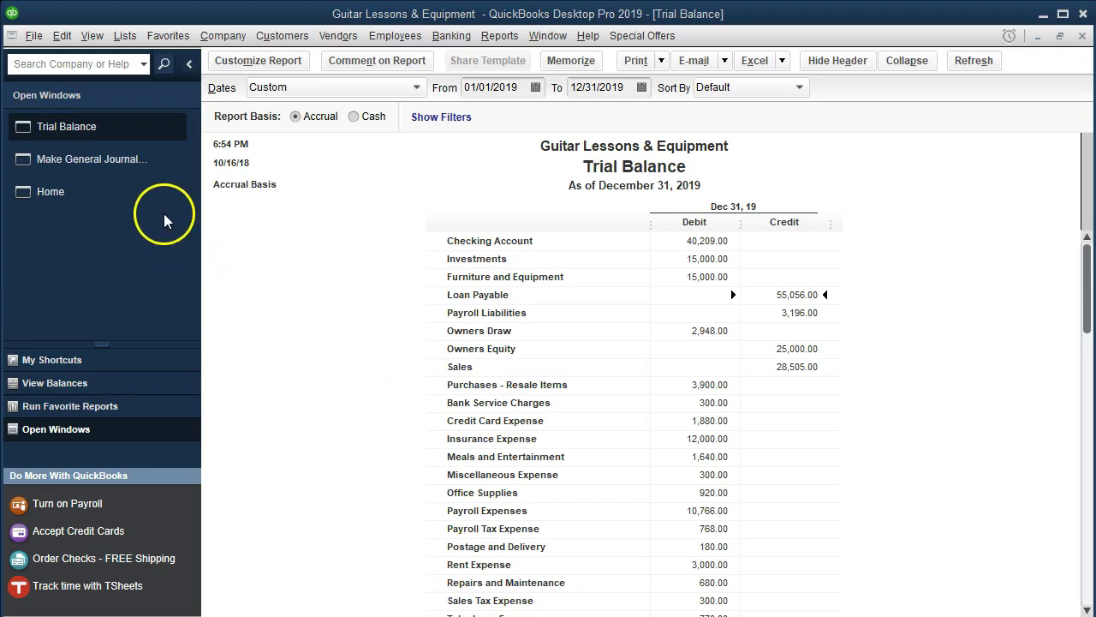
click(128, 165)
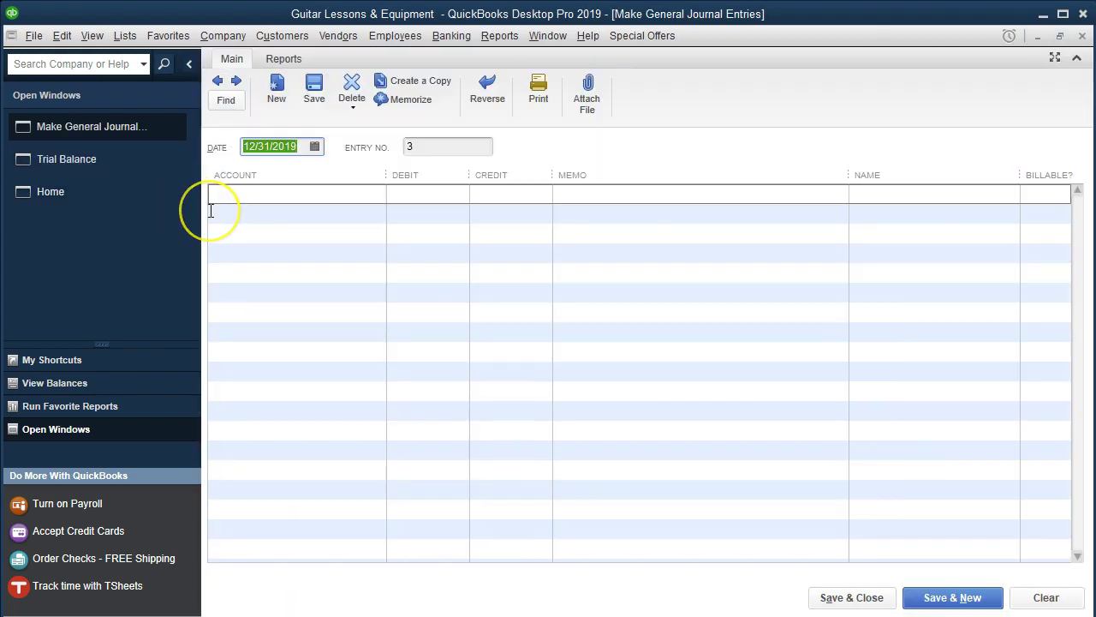
click(210, 211)
text(Depreciation Expense)
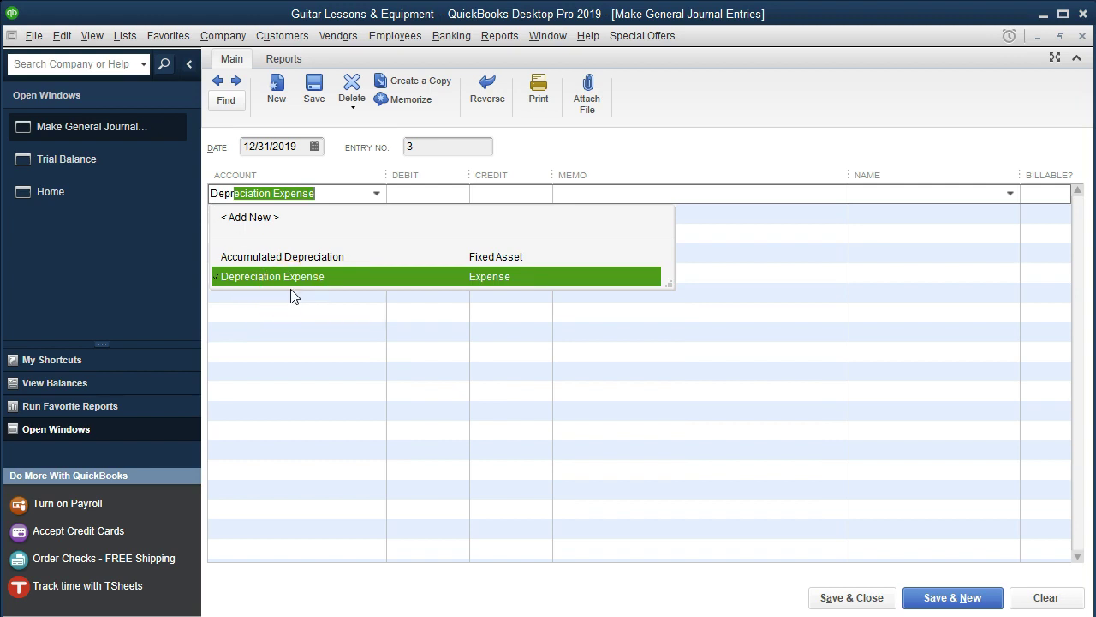
click(292, 285)
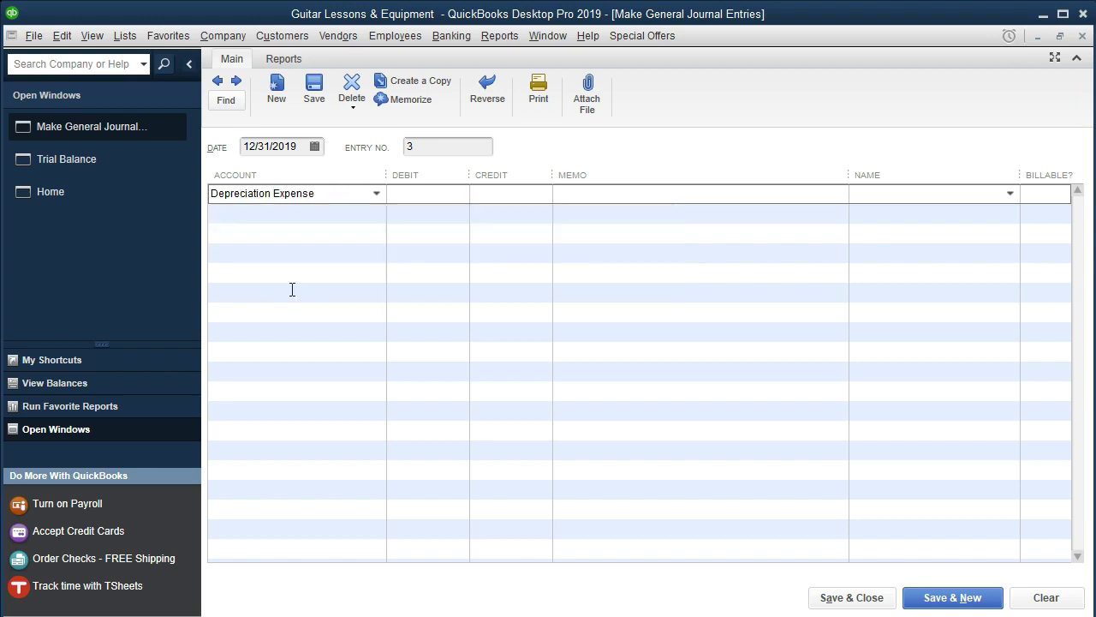
click(453, 201)
text(3,000.00)
key(Tab)
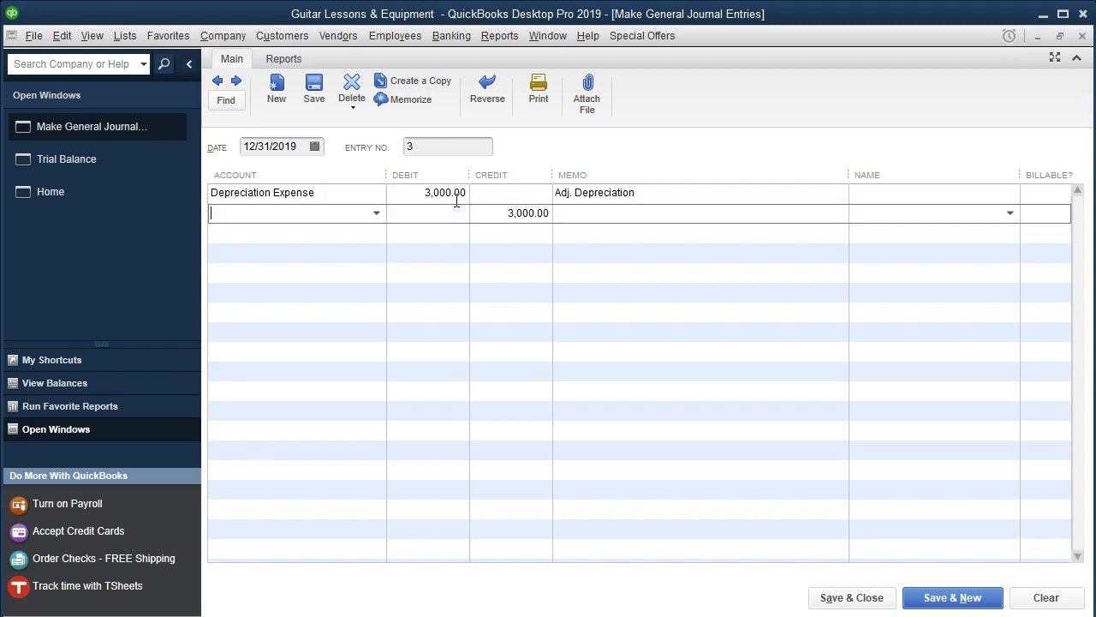
Step: Assign the 3,000.00 credit on the second journal line to the Accumulated Depreciation account
text(Accumulated Depreciation)
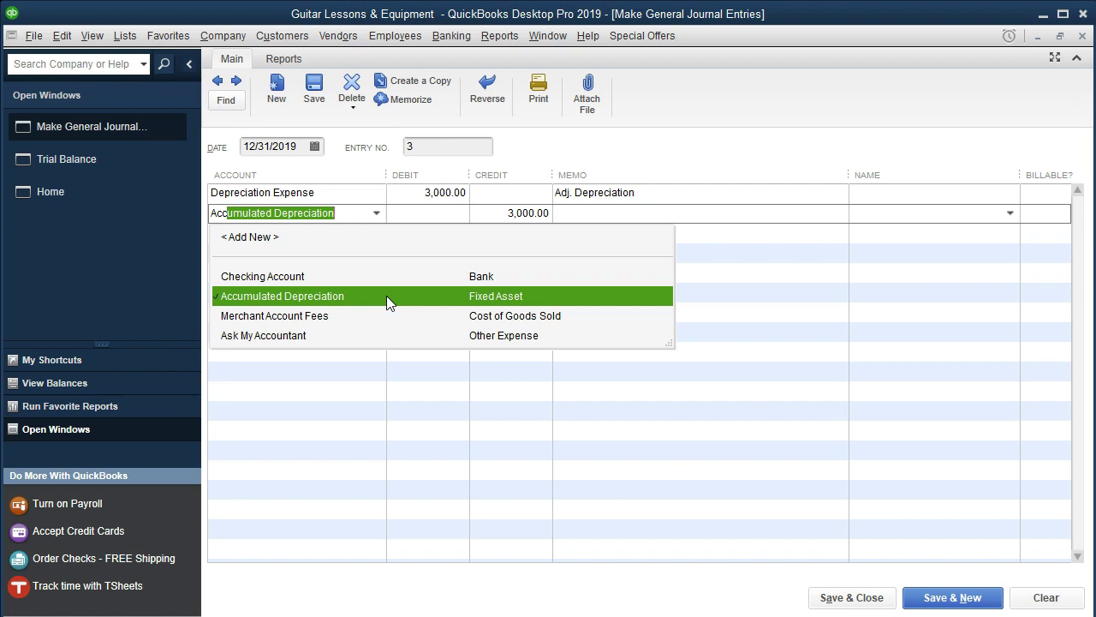
key(Tab)
key(Tab)
key(Tab)
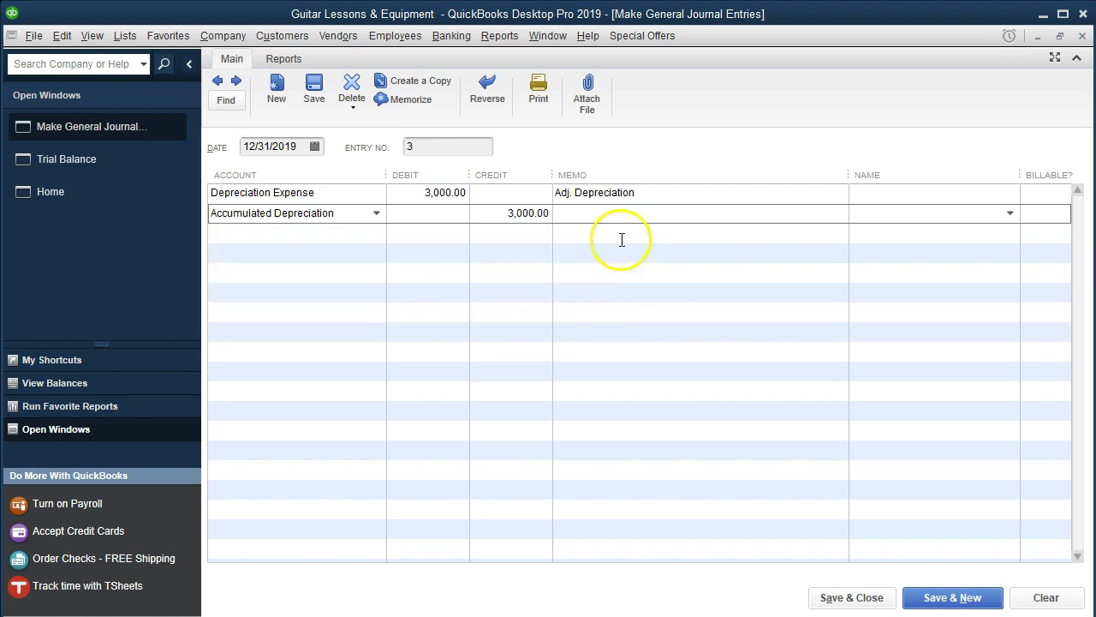
Step: Copy the memo "Adj. Depreciation" to the Accumulated Depreciation line, and save and close the journal entry
click(651, 192)
drag(641, 192, 551, 187)
key(ctrl+c)
click(591, 215)
key(ctrl+v)
click(820, 603)
click(661, 316)
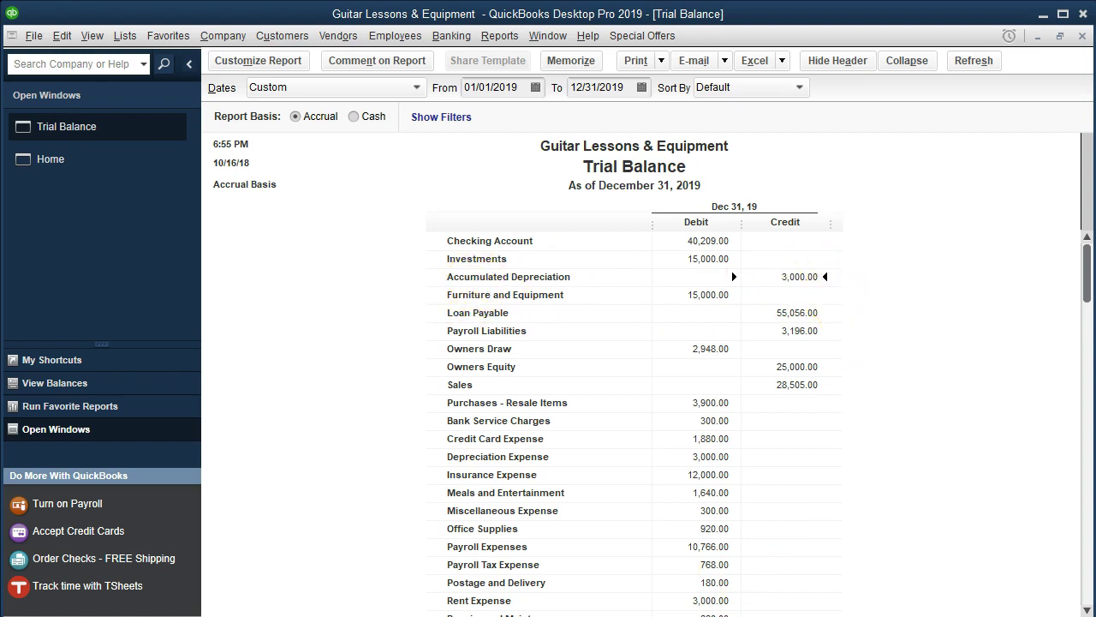
Step: Compare the refreshed Trial Balance with the Excel worksheet, and open the Profit & Loss report for 01/01/2019 to 12/31/2019
key(alt+Tab)
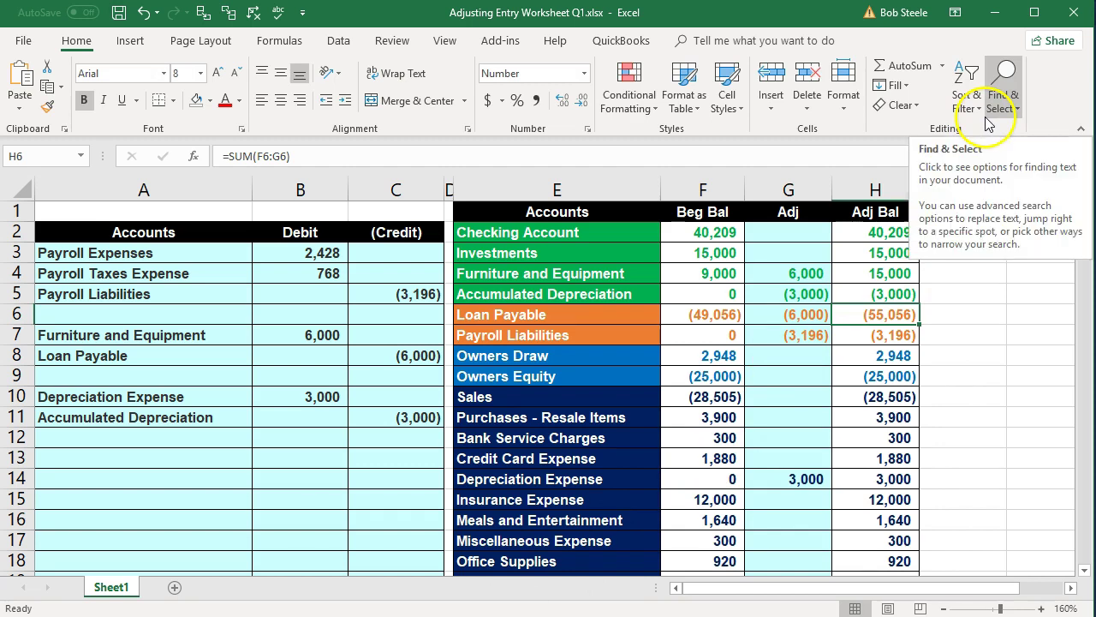
click(994, 18)
scroll(660, 377, down, 3)
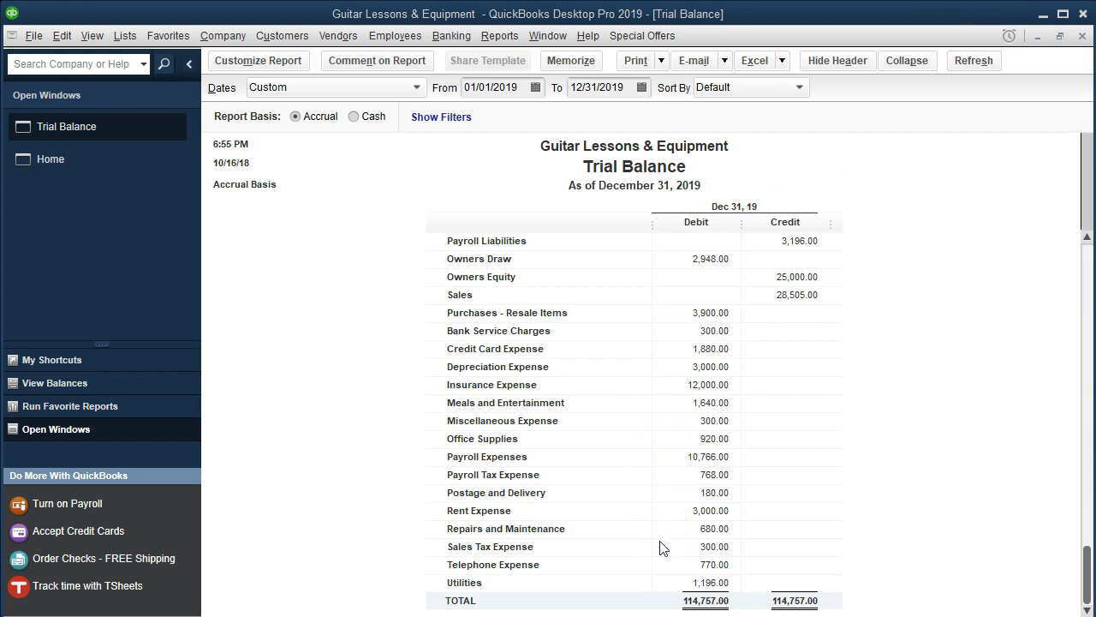
click(707, 368)
double_click(679, 422)
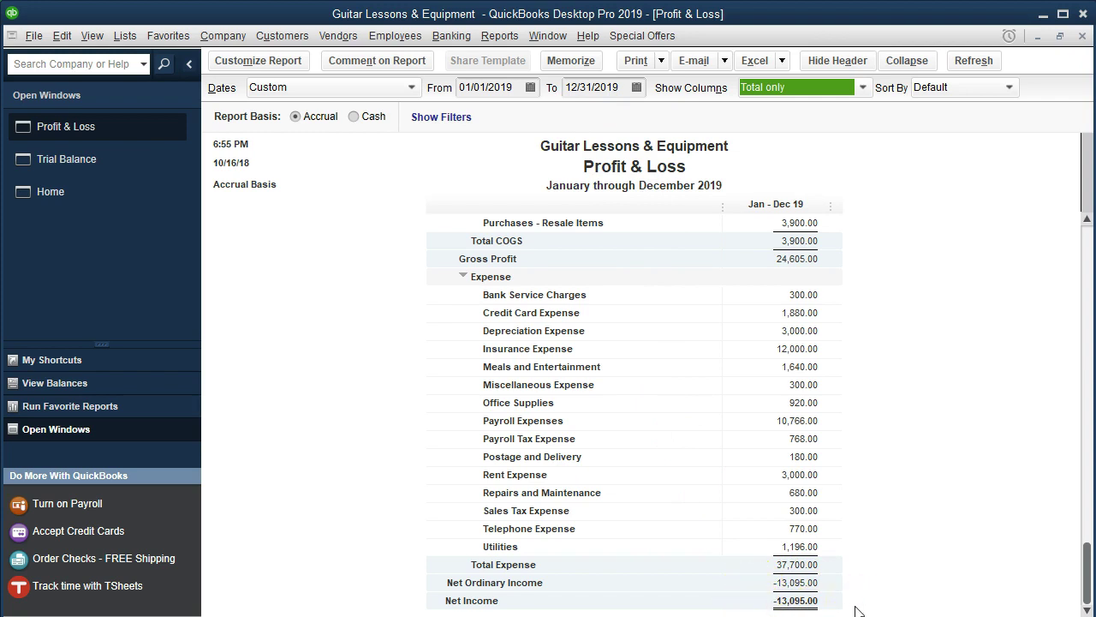
Step: Compare the report's Net Income with the adjusted Net Income in H28 of the Excel worksheet and inspect its SUM formula
key(alt+Tab)
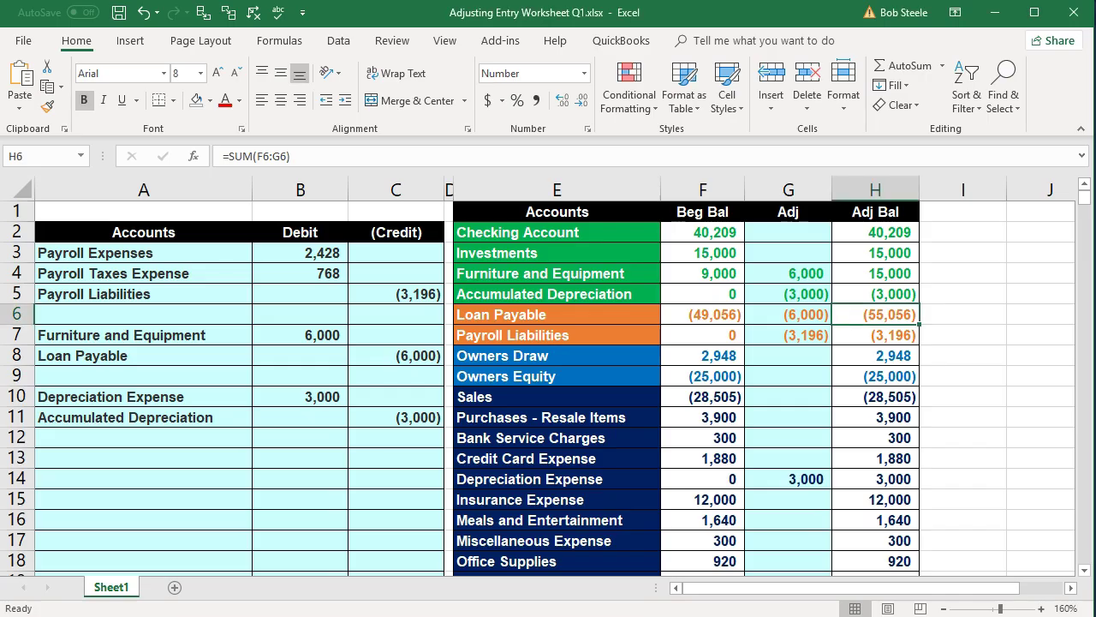
scroll(770, 514, down, 1)
click(771, 514)
scroll(770, 514, down, 3)
scroll(771, 514, down, 1)
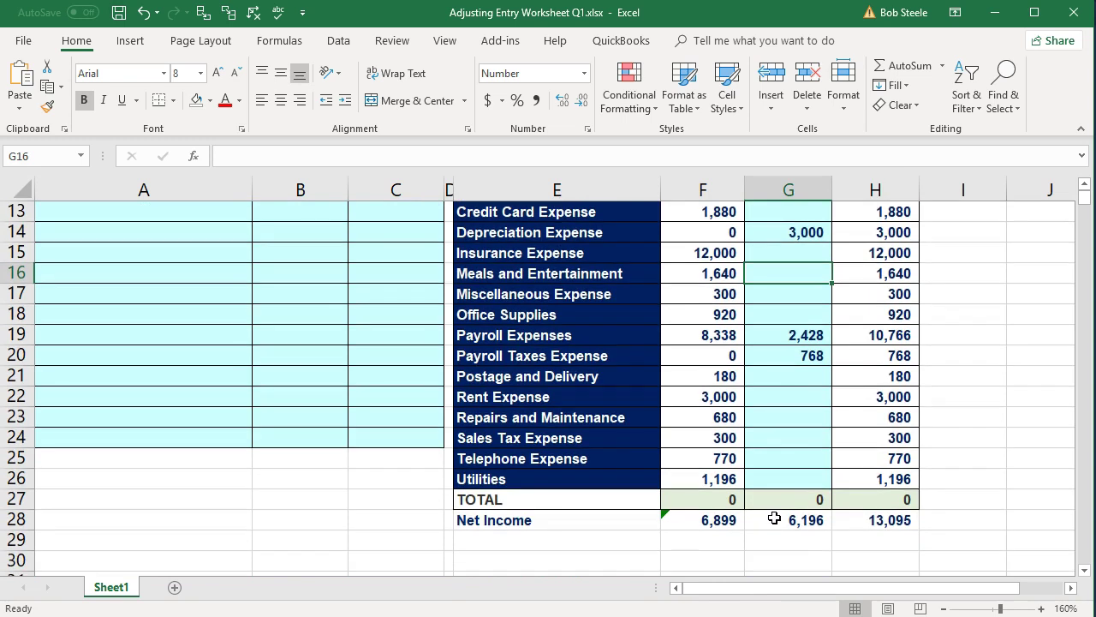
click(875, 520)
double_click(868, 531)
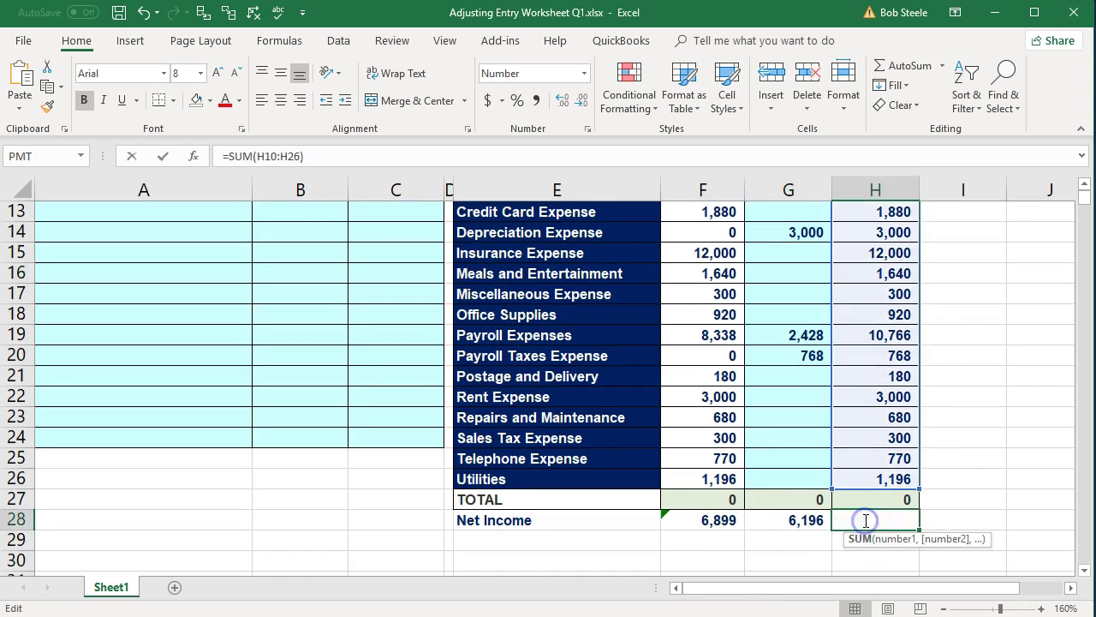
scroll(856, 514, up, 3)
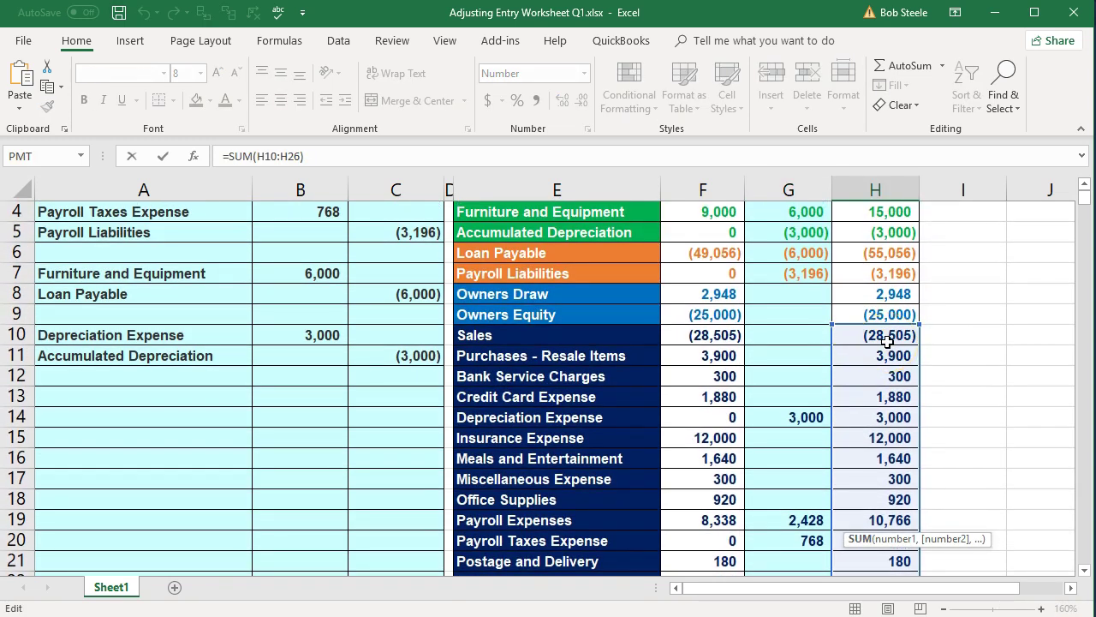
key(Return)
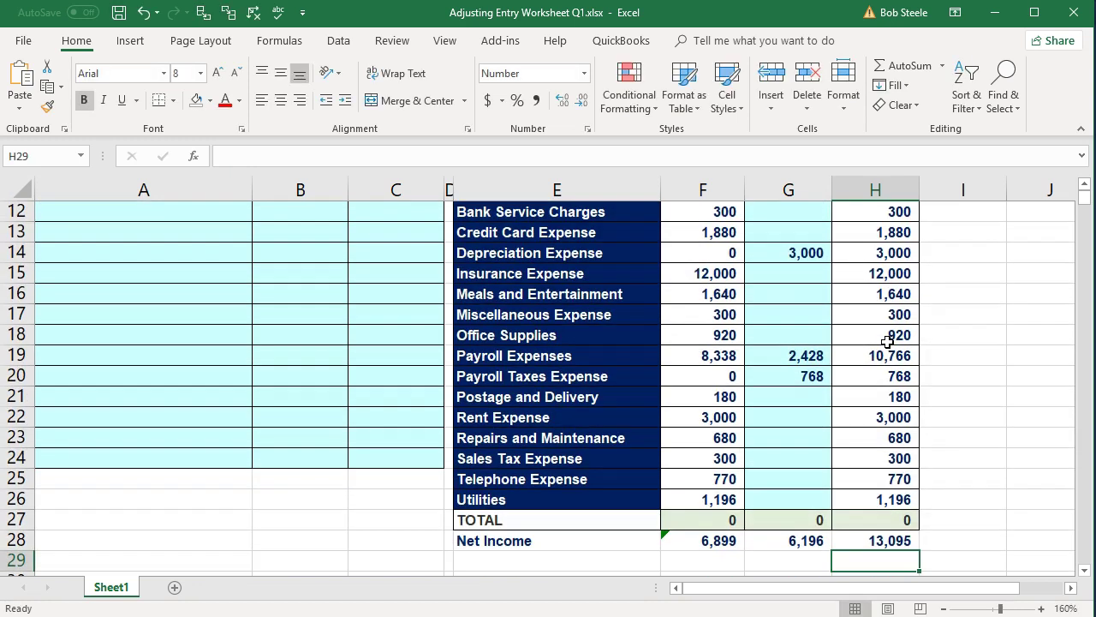
scroll(347, 463, up, 4)
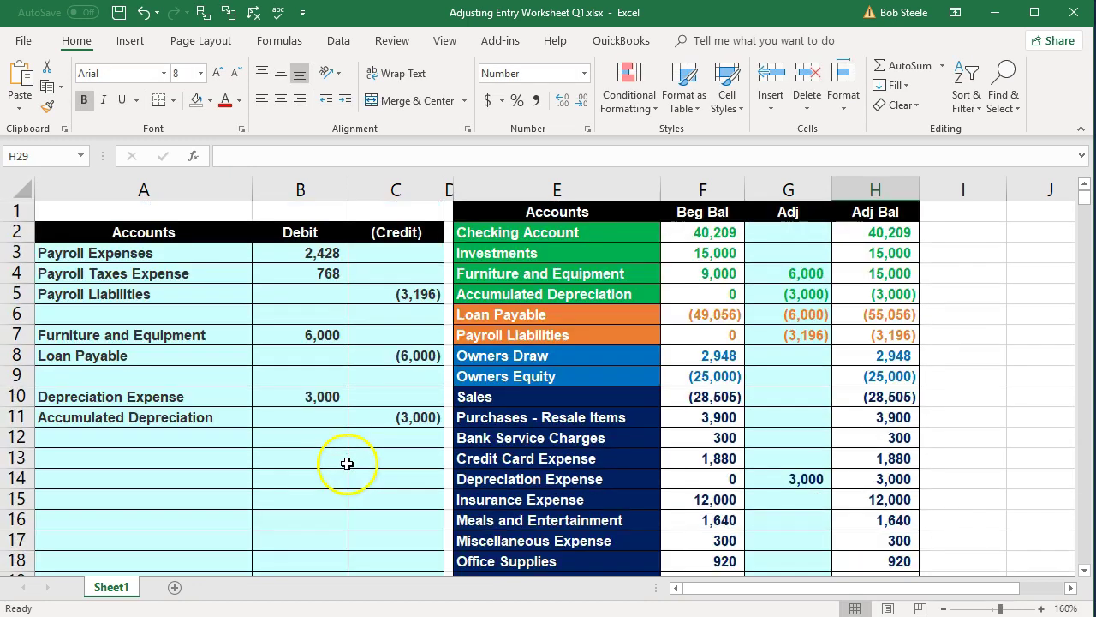